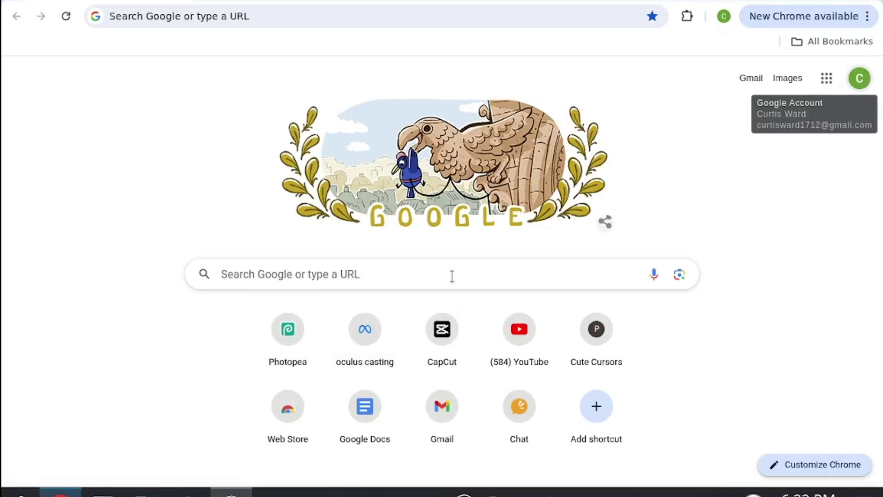
Go to photopea.com from the Google search box.
left_click(452, 276)
type("ph")
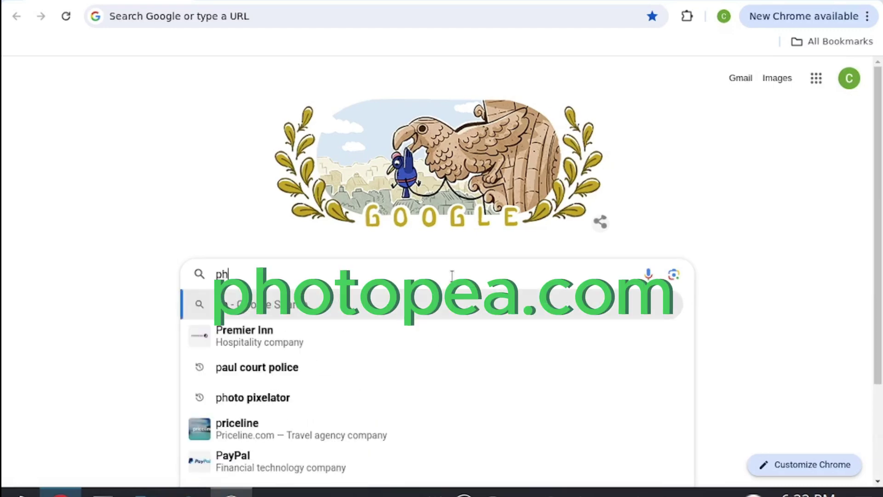
type("otopea")
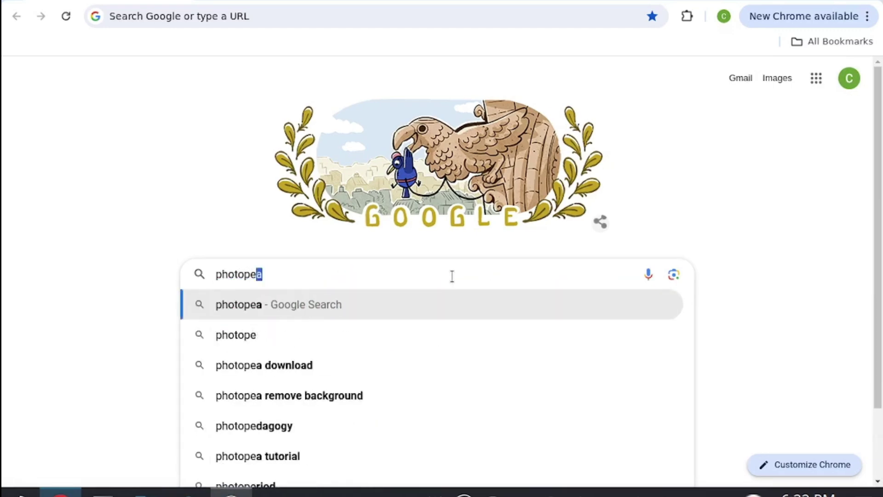
type(".com")
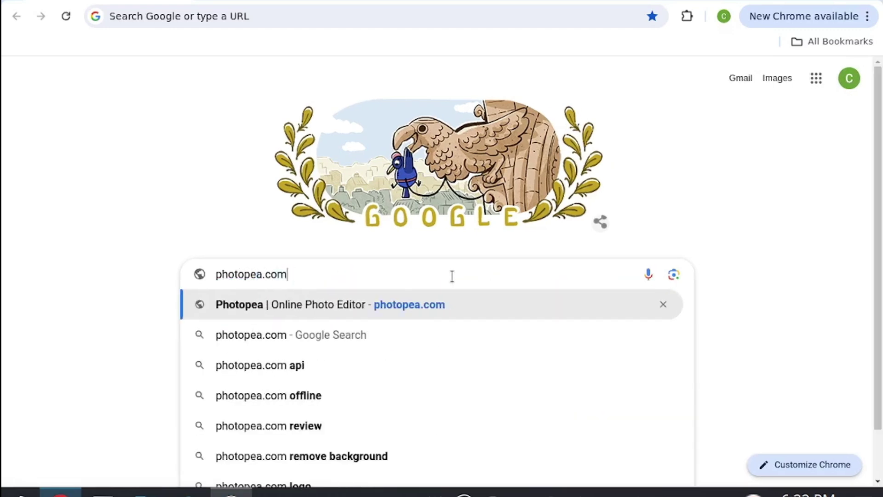
key("Return")
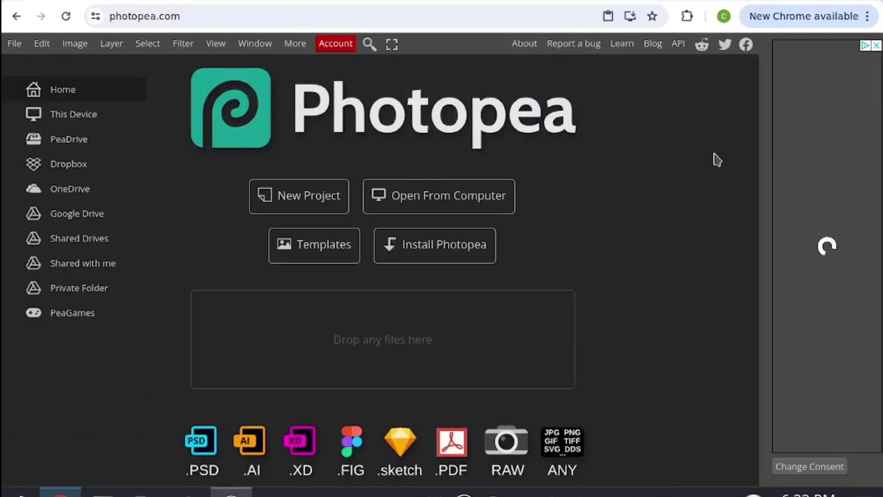
Create a new 1280×720 document from the Youtube Thumbnail preset.
left_click(305, 200)
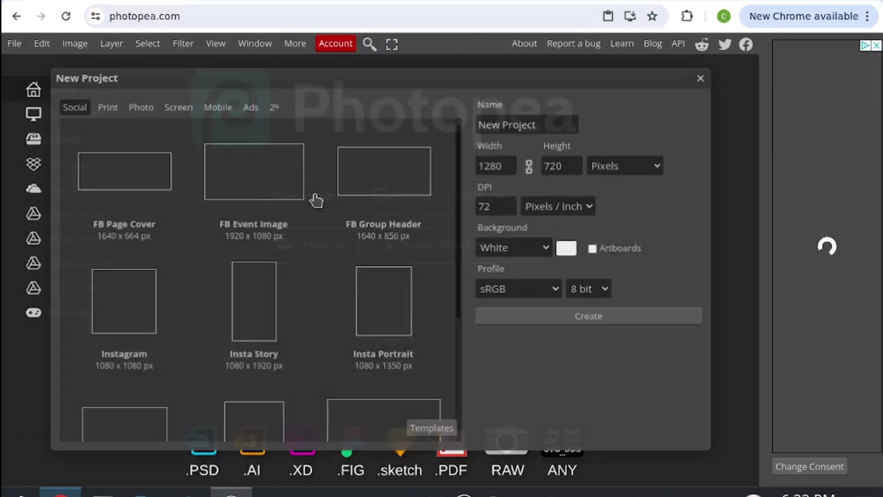
scroll(301, 314, "down", 4)
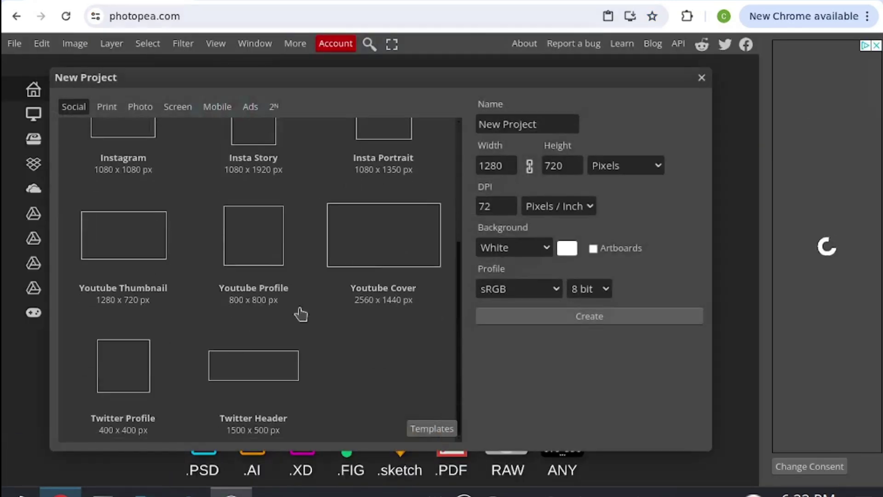
left_click(159, 256)
scroll(158, 253, "up", 2)
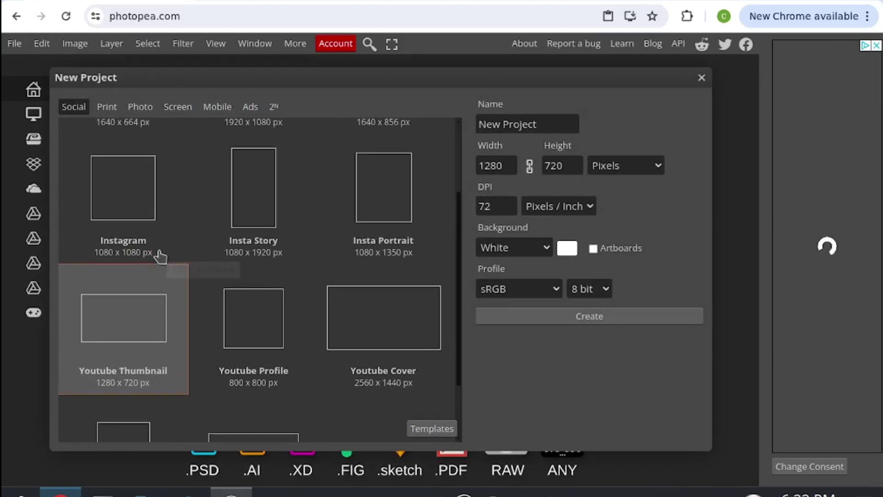
left_click(602, 318)
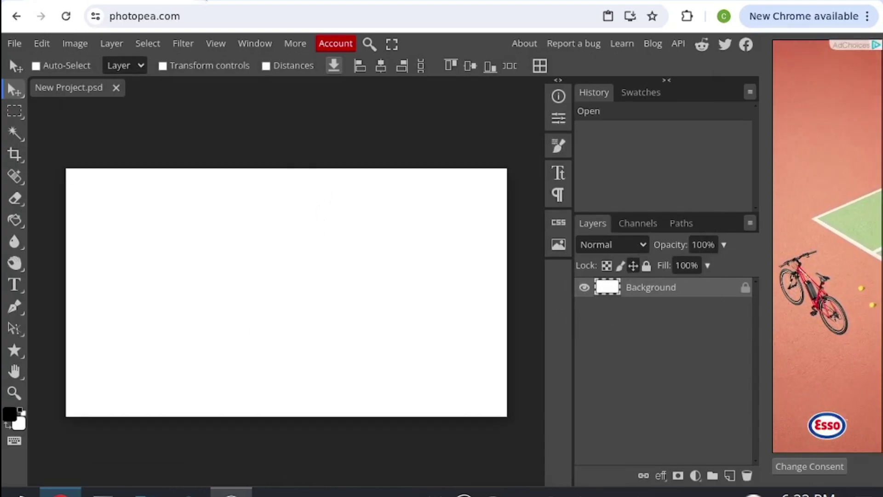
In a new tab, run a Google image search for 'gorilla tag forest'.
key("ctrl+t")
left_click(486, 285)
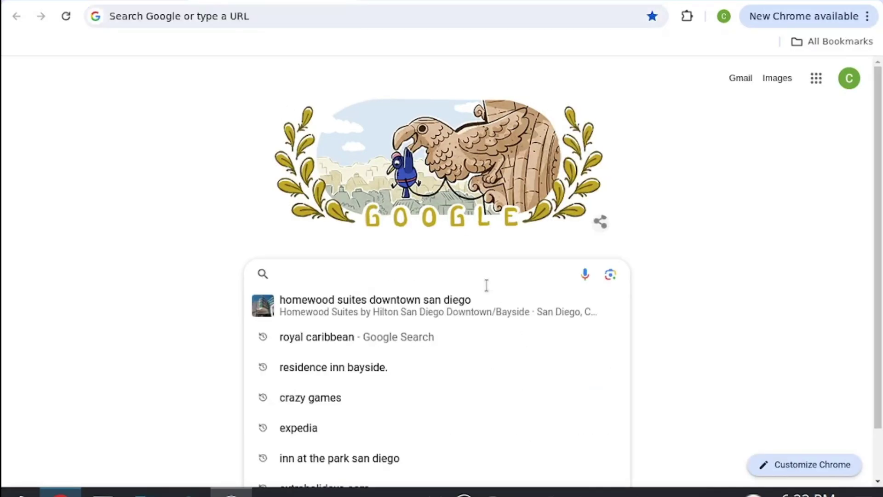
type("gorilla ")
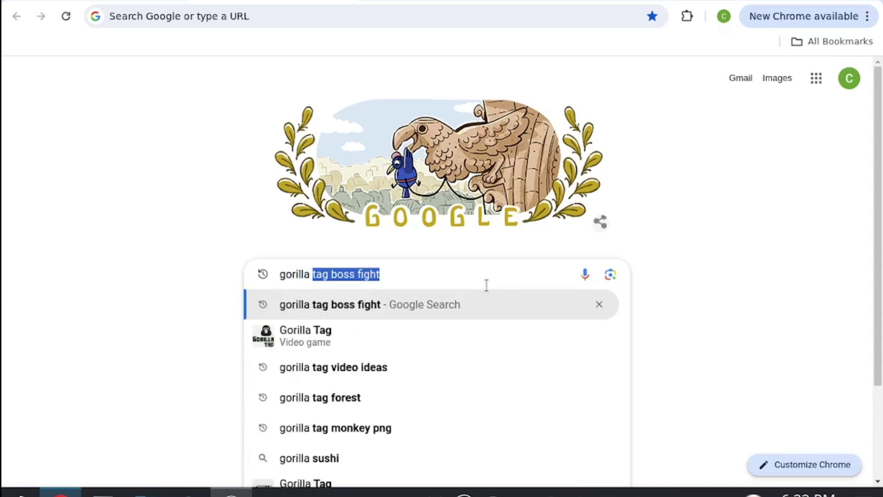
type("tag fore")
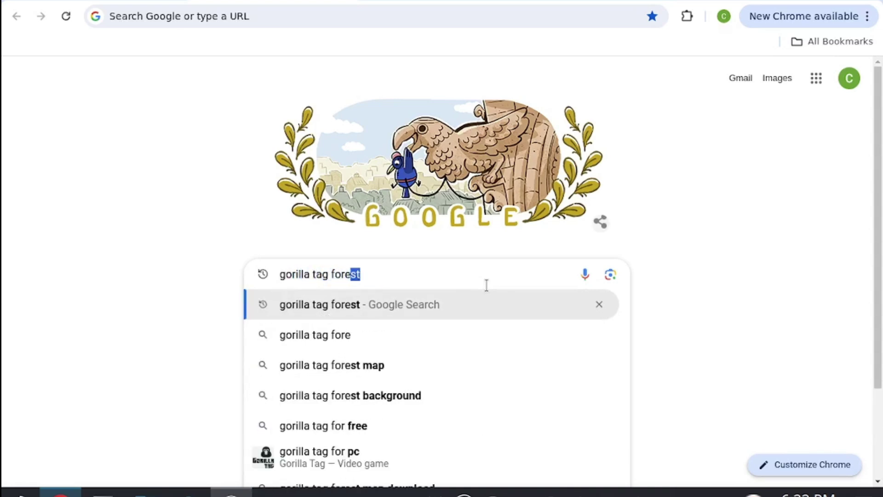
type("st")
key("Return")
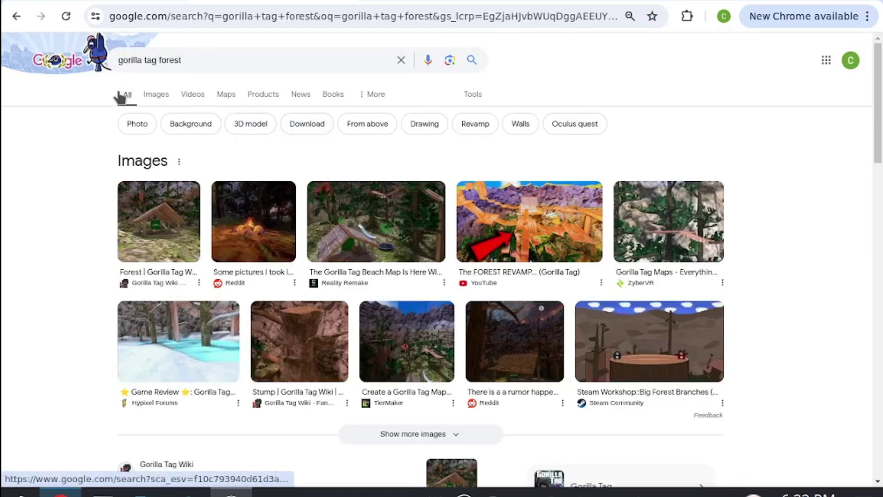
left_click(155, 92)
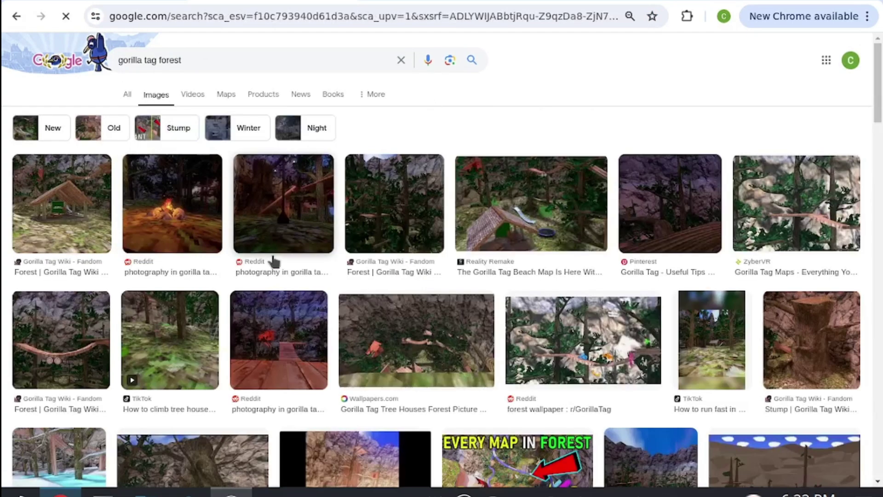
Browse the results and preview the dark purple Pinterest forest image.
scroll(272, 258, "down", 2)
scroll(321, 287, "up", 1)
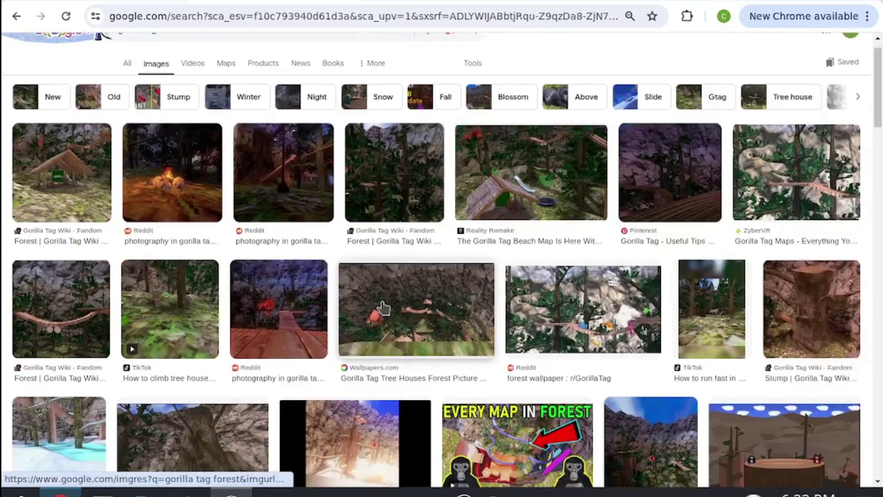
scroll(457, 301, "down", 4)
scroll(826, 369, "down", 1)
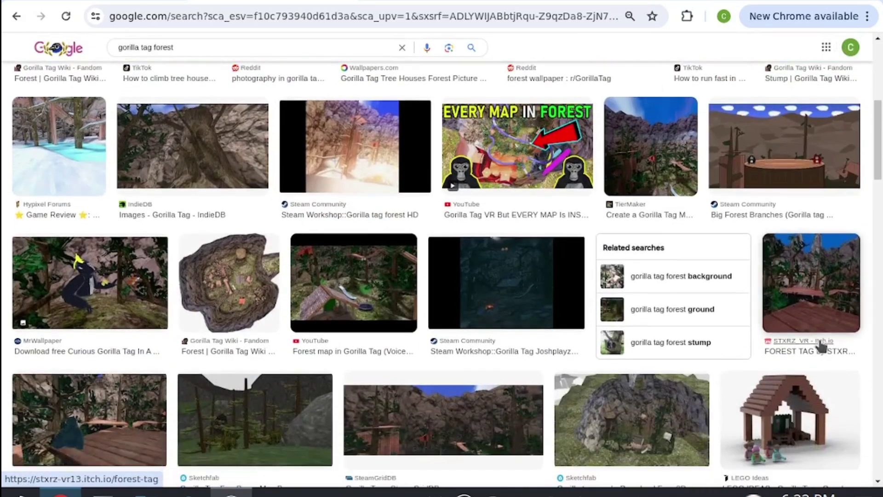
left_click(823, 365)
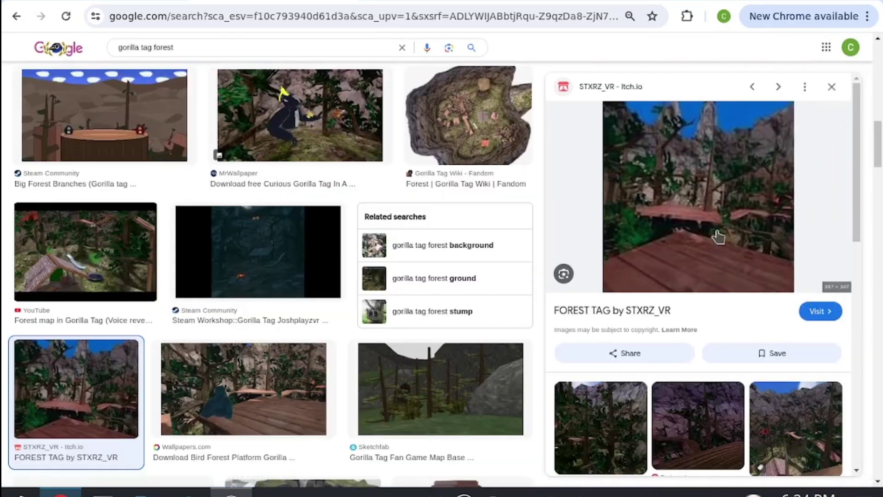
scroll(741, 271, "down", 2)
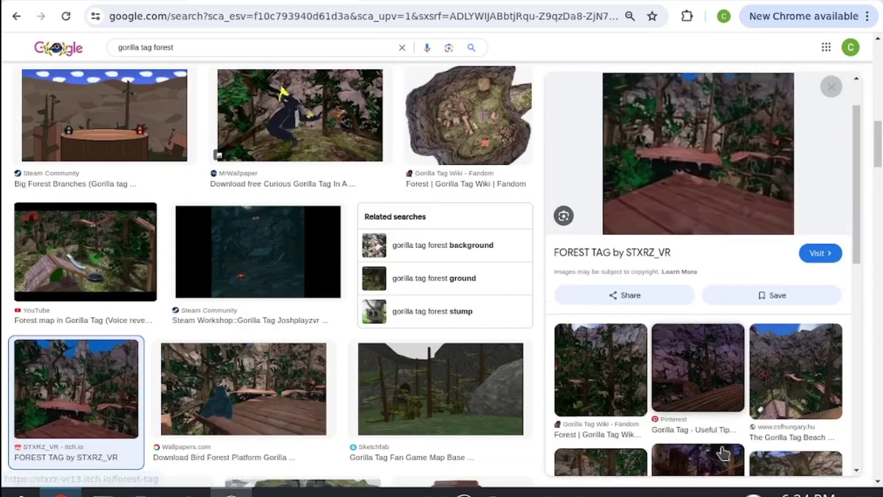
left_click(715, 364)
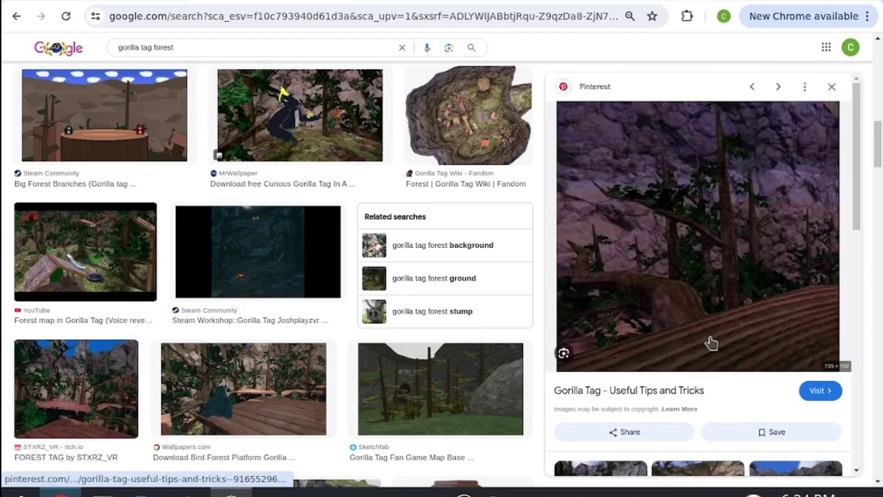
Drag the forest image into Photopea and scale it to about 188% to cover the canvas.
left_click_drag(773, 339, 156, 360)
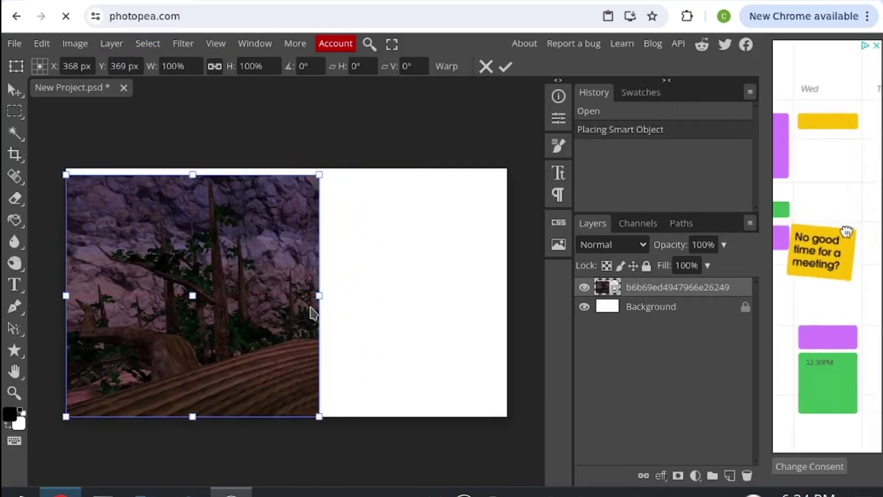
left_click_drag(319, 295, 482, 327)
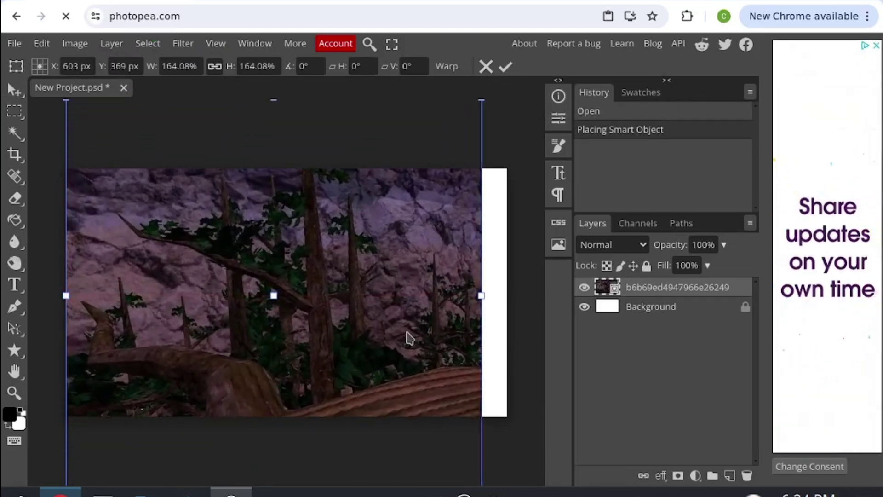
left_click_drag(409, 338, 405, 271)
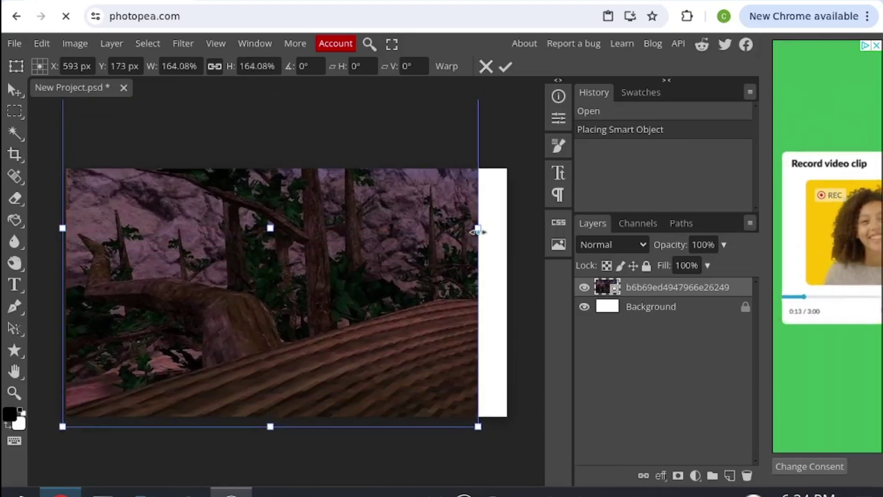
left_click_drag(478, 231, 537, 231)
left_click_drag(441, 297, 420, 272)
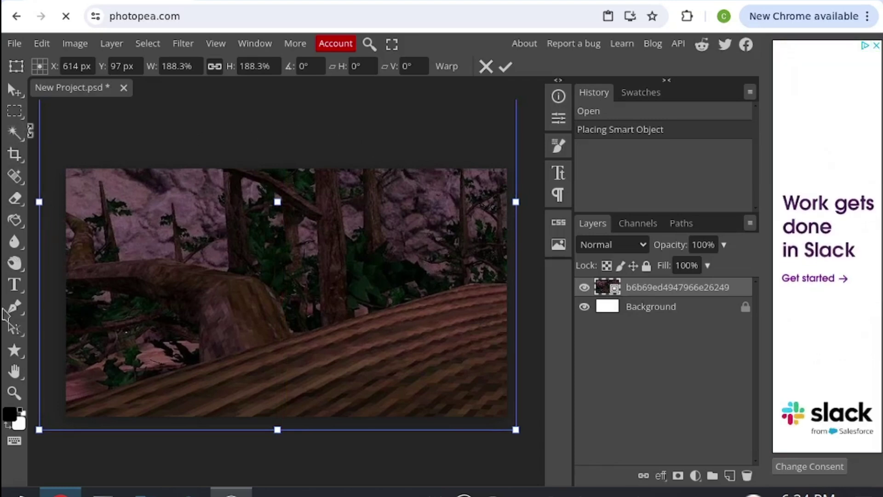
Select the Dodge tool with a 1000 px brush at 35% hardness.
left_click(14, 264)
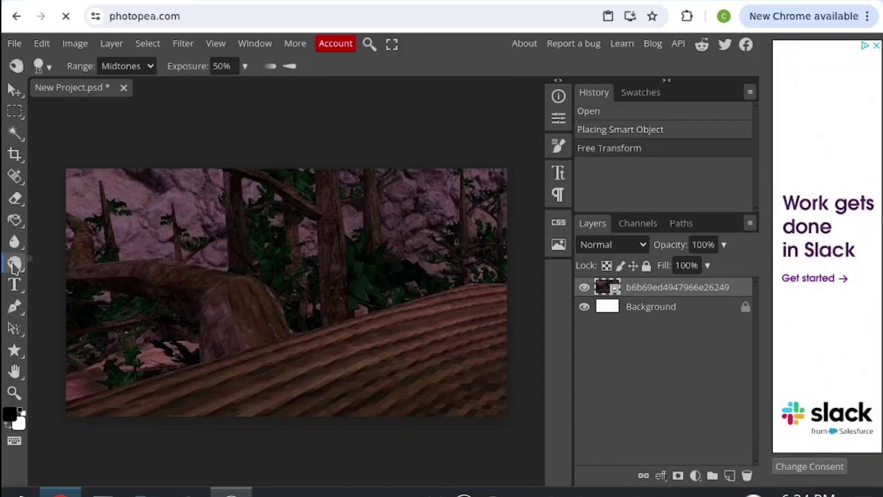
right_click(15, 264)
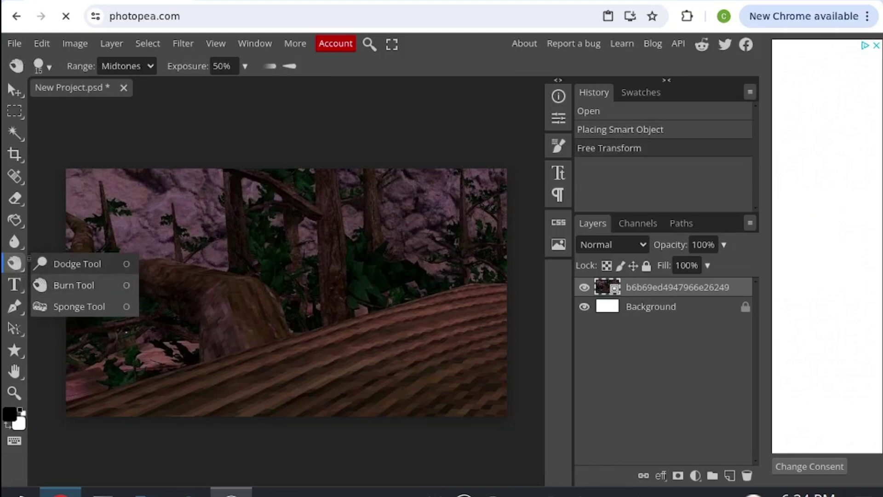
left_click(92, 264)
left_click(40, 66)
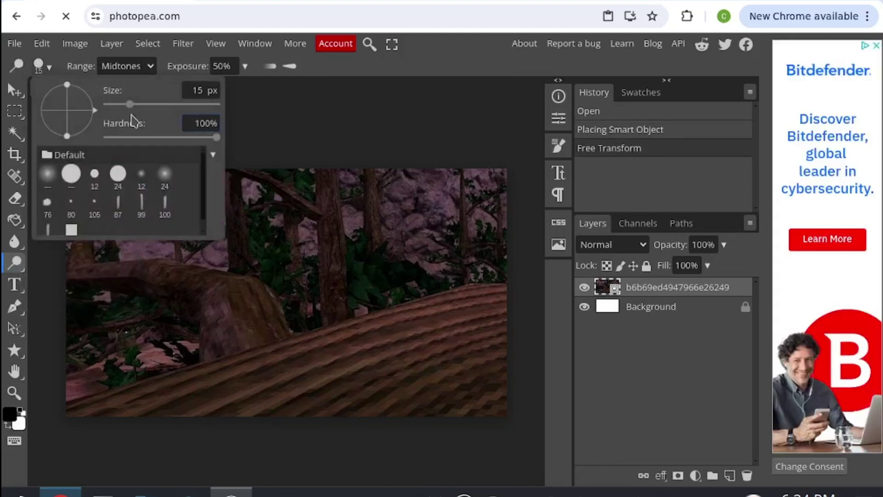
left_click_drag(130, 105, 216, 105)
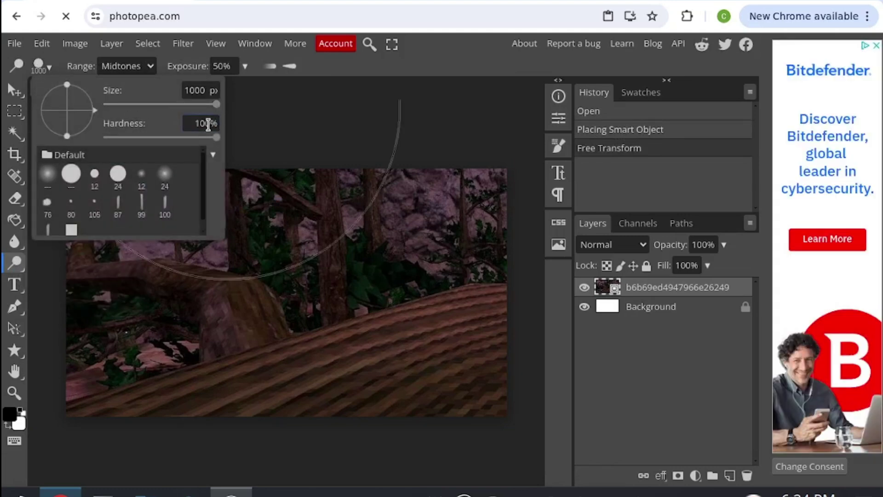
double_click(214, 123)
key("BackSpace")
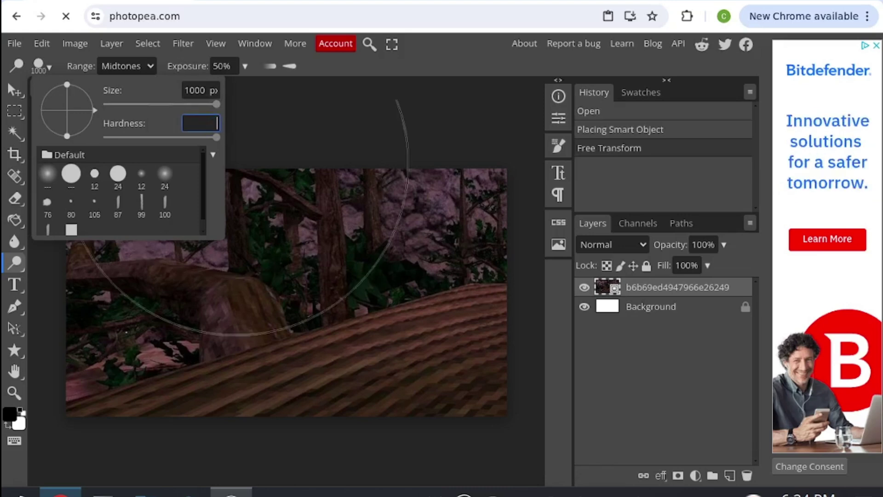
type("35%")
key("Return")
Rasterize the forest layer and dodge its left, upper-middle and bottom wood areas.
left_click(396, 298)
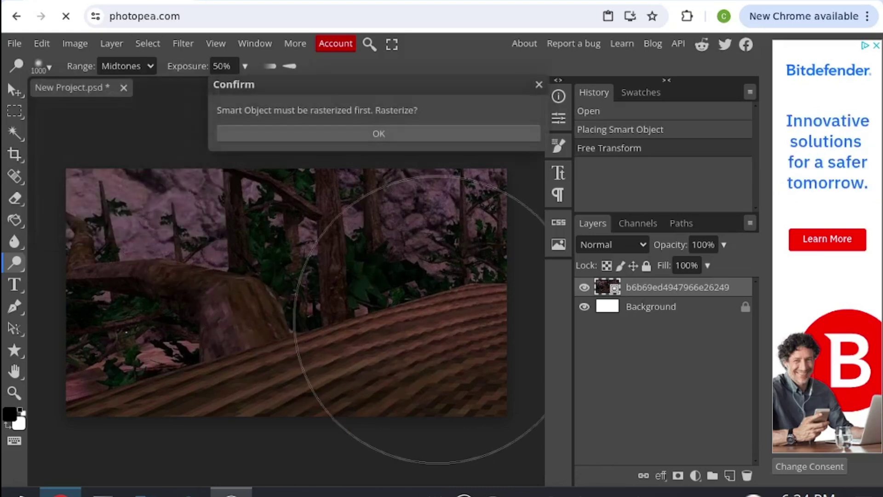
left_click(408, 133)
mouse_move(418, 309)
left_mouse_down()
mouse_move(368, 319)
mouse_move(251, 317)
mouse_move(213, 272)
mouse_move(193, 299)
left_mouse_up()
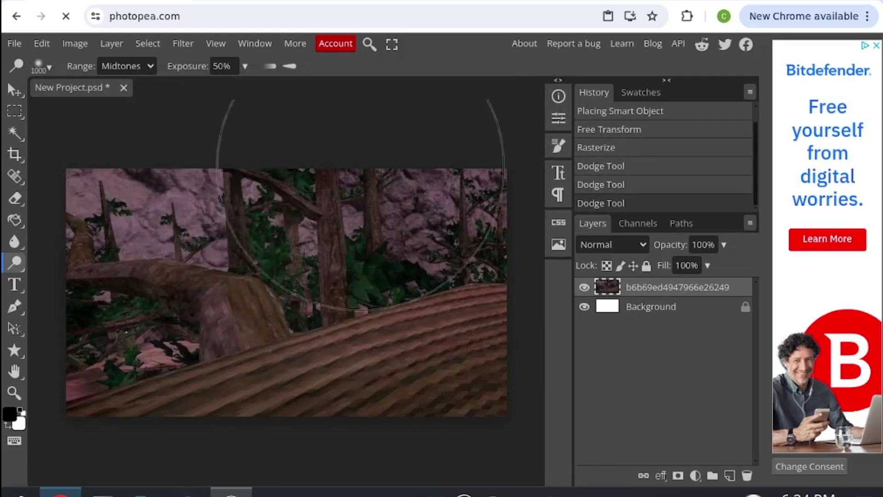
left_click_drag(383, 92, 410, 143)
mouse_move(437, 487)
left_mouse_down()
mouse_move(330, 442)
mouse_move(181, 494)
mouse_move(148, 457)
left_mouse_up()
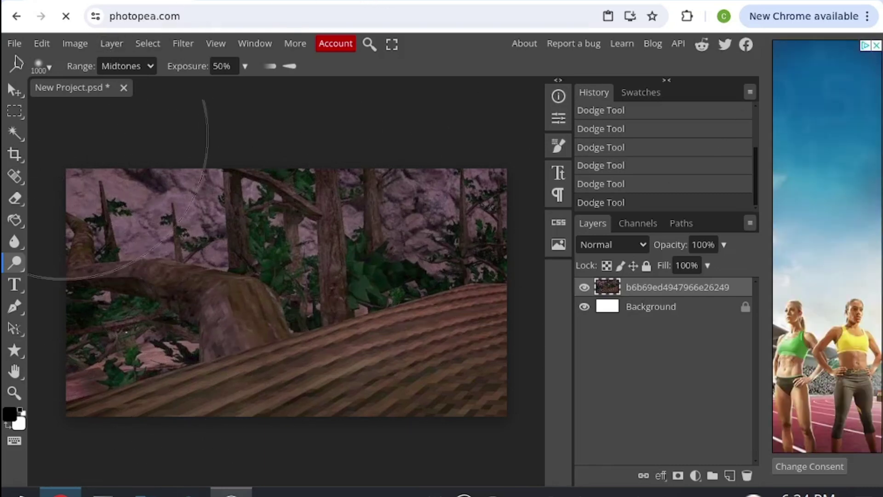
left_click(14, 43)
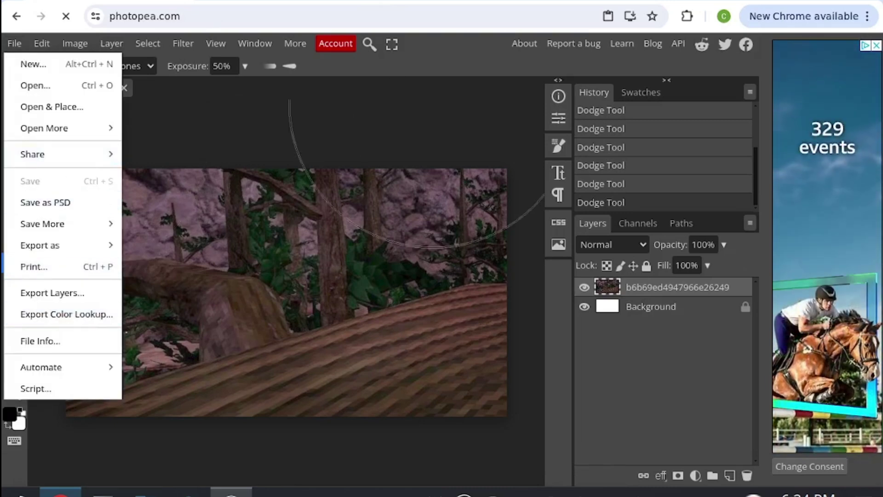
Browse Google image results for 'gorilla tag monkey png', then return to Photopea.
key("ctrl+t")
left_click(404, 271)
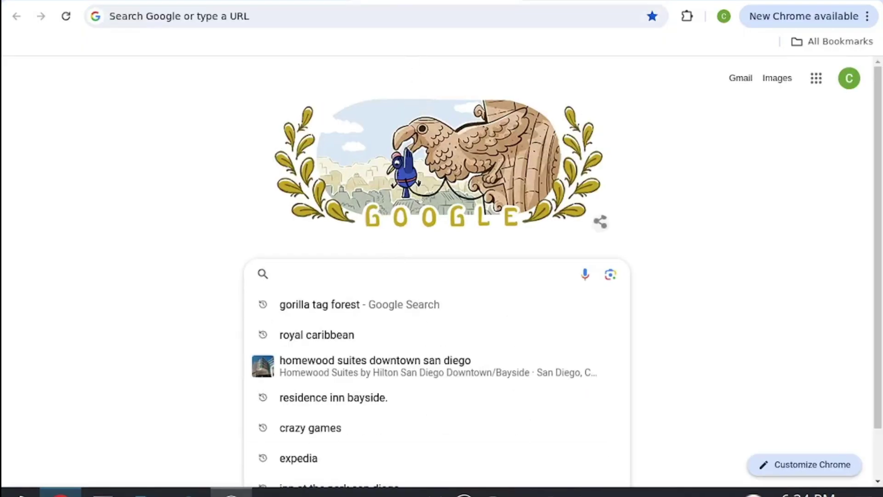
type("gorilla tag ")
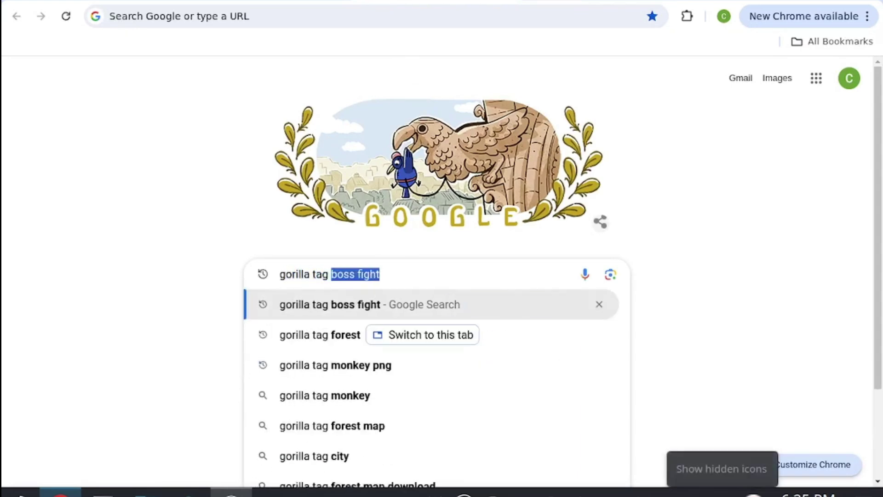
type("monkey png")
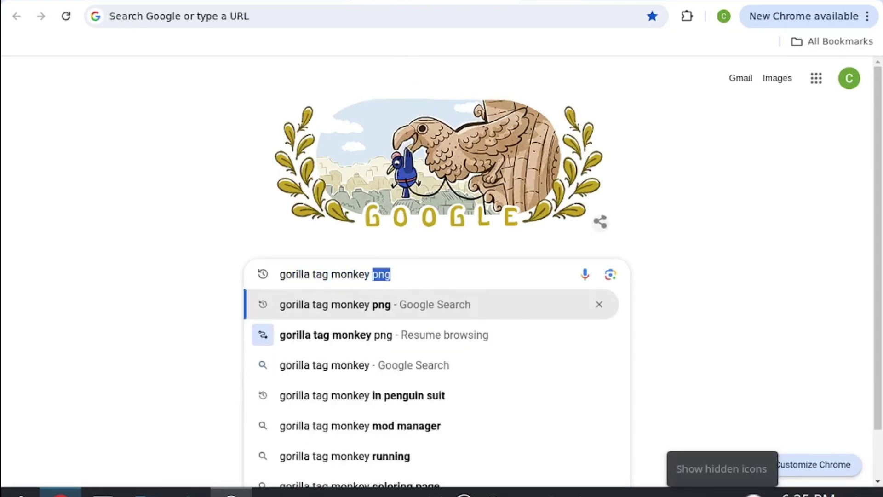
key("Return")
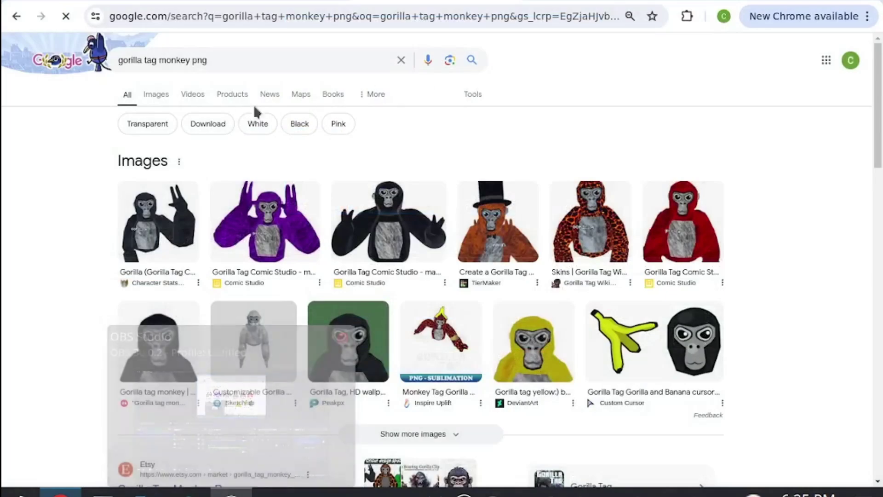
left_click(155, 95)
scroll(393, 255, "down", 10)
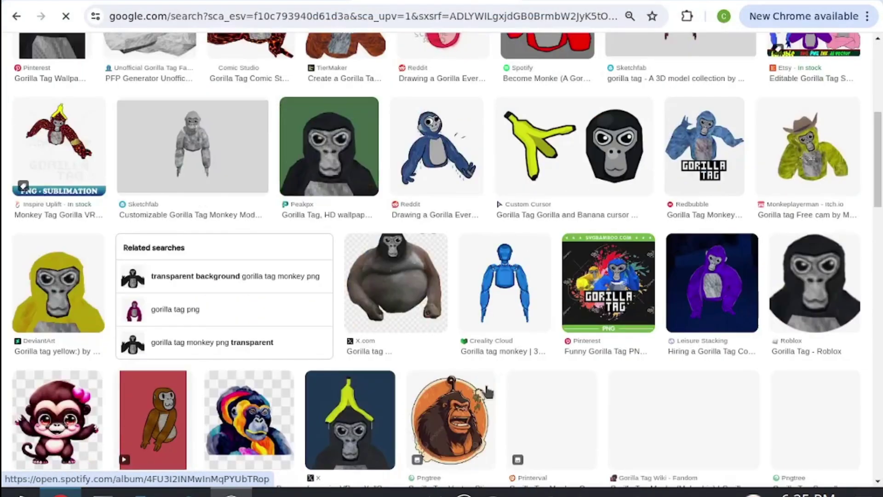
scroll(393, 255, "up", 10)
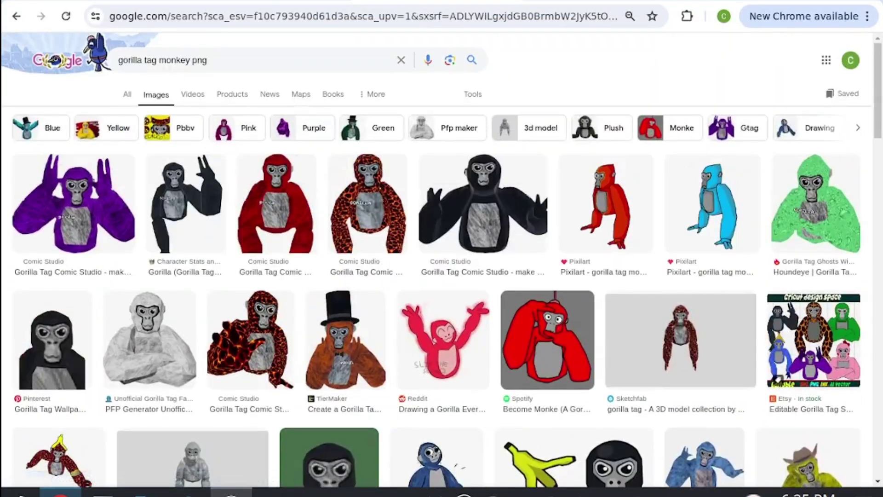
key("alt+Tab")
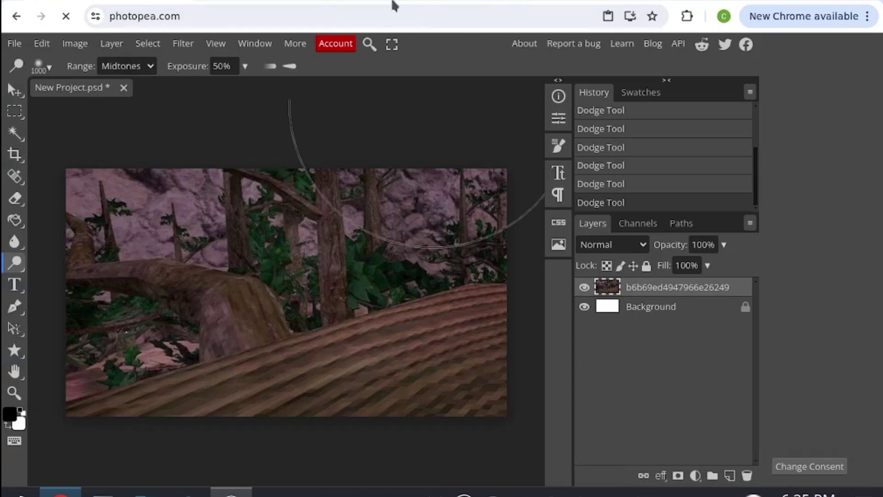
Place 'penguin for thumbnails (1).png' from Downloads into the document.
left_click(14, 44)
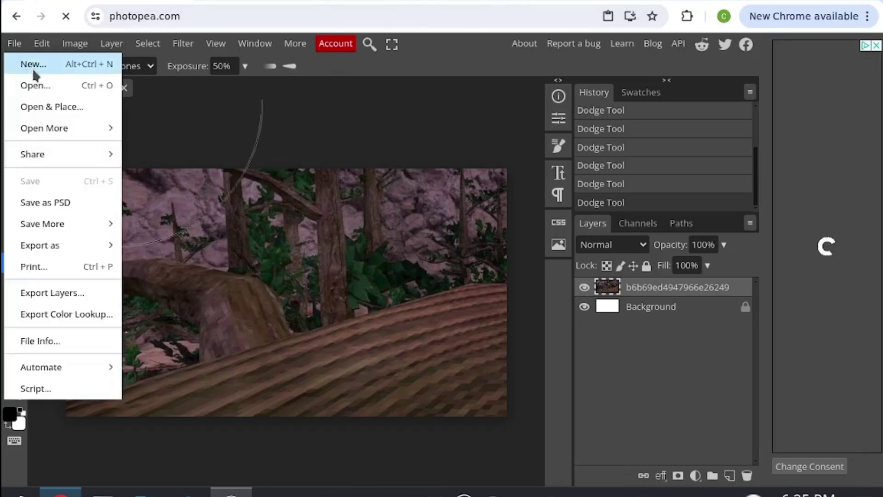
left_click(57, 109)
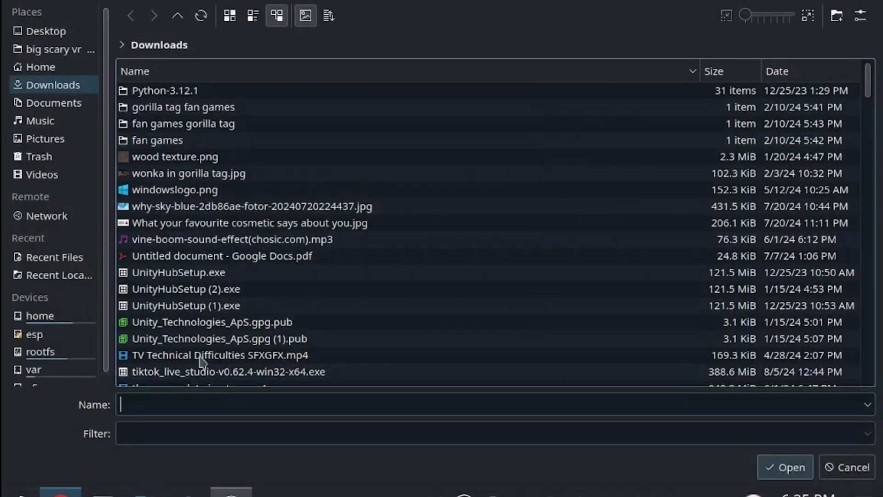
type("pen")
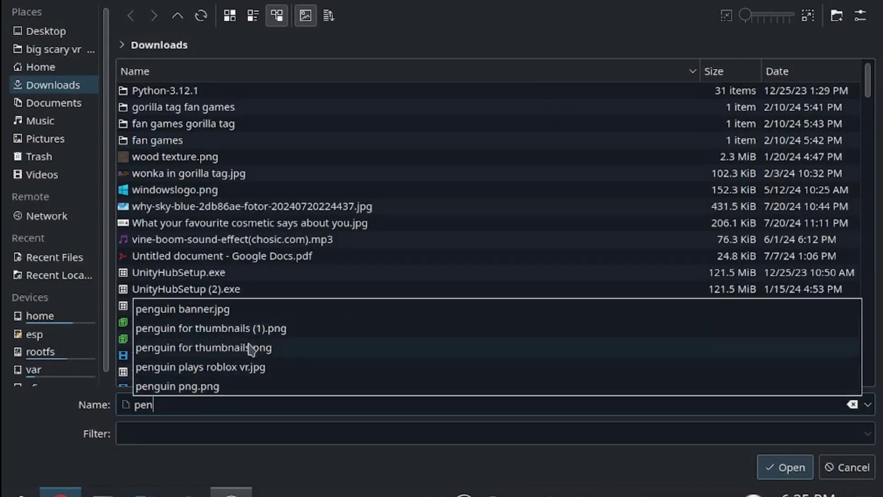
left_click(252, 327)
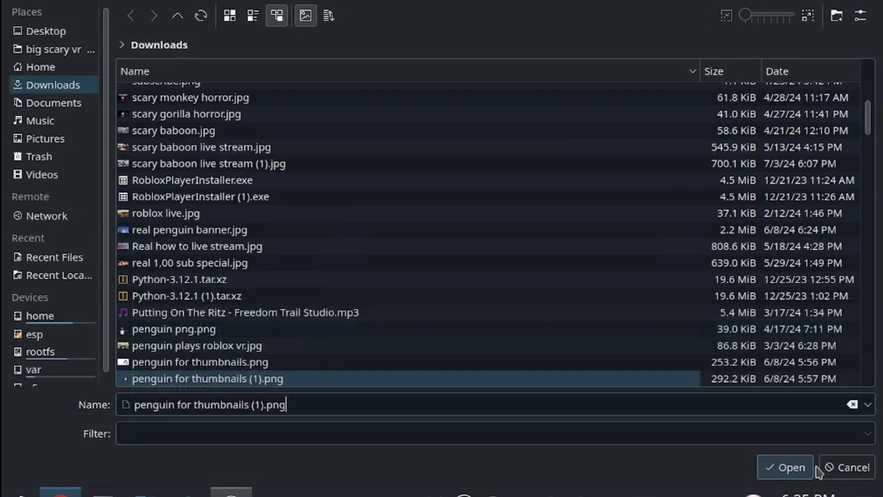
left_click(777, 467)
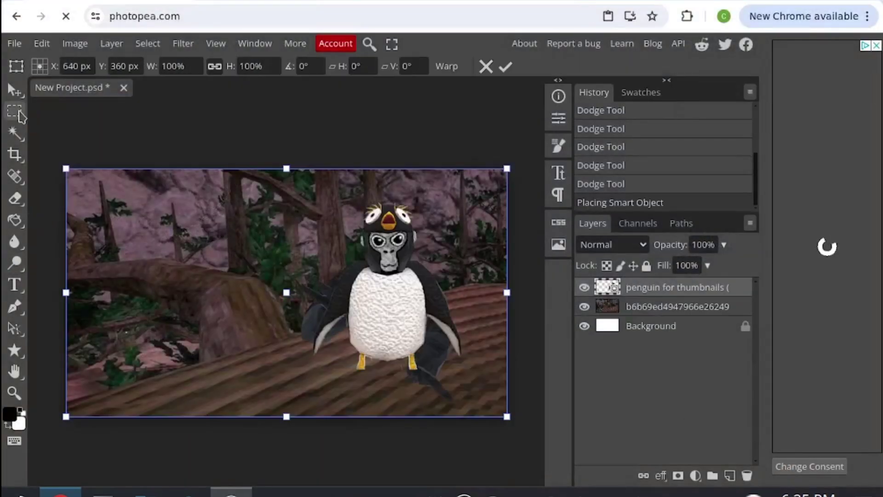
Move the penguin gorilla left of centre, then rasterize and lightly dodge it.
key("Return")
left_click_drag(394, 313, 278, 343)
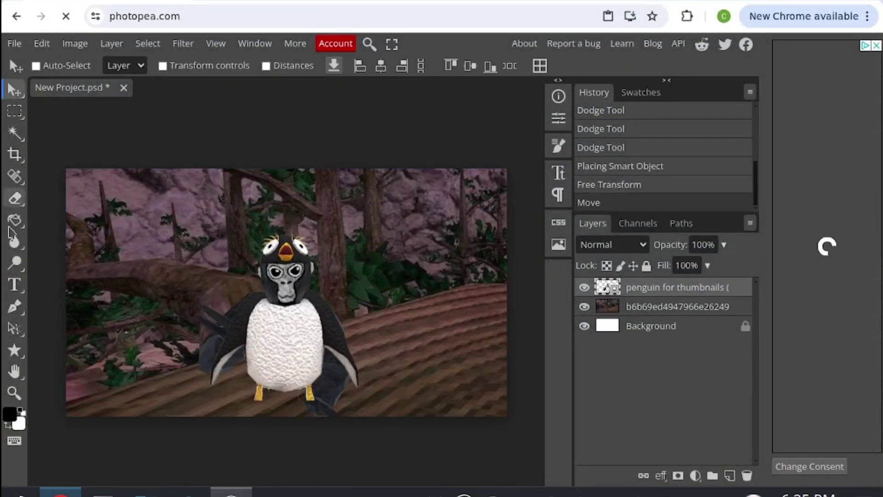
left_click(16, 263)
left_click(248, 382)
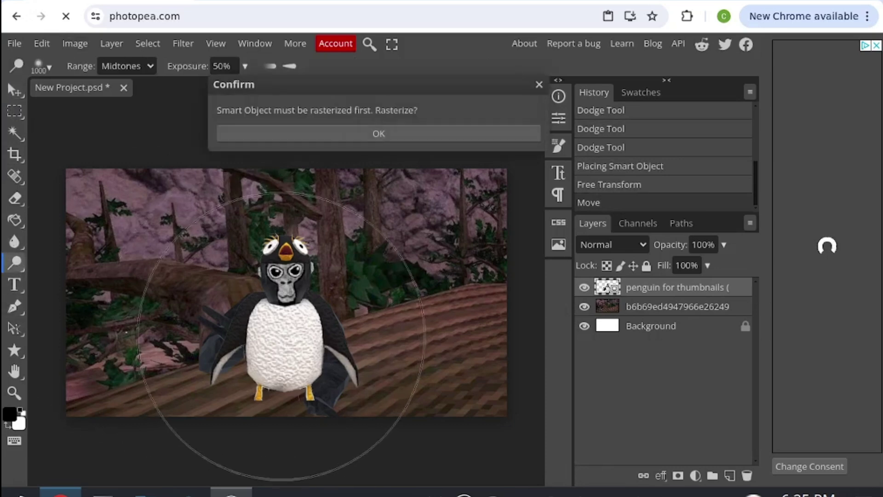
left_click(275, 140)
left_click(262, 256)
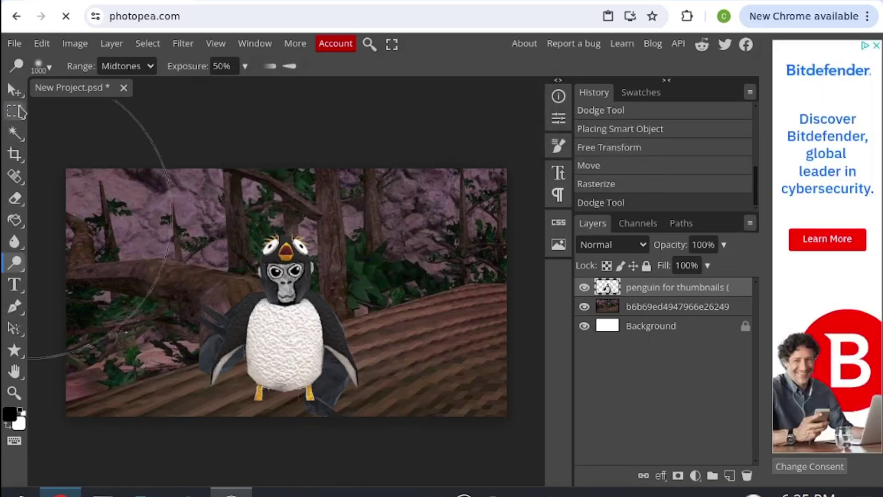
left_click(14, 90)
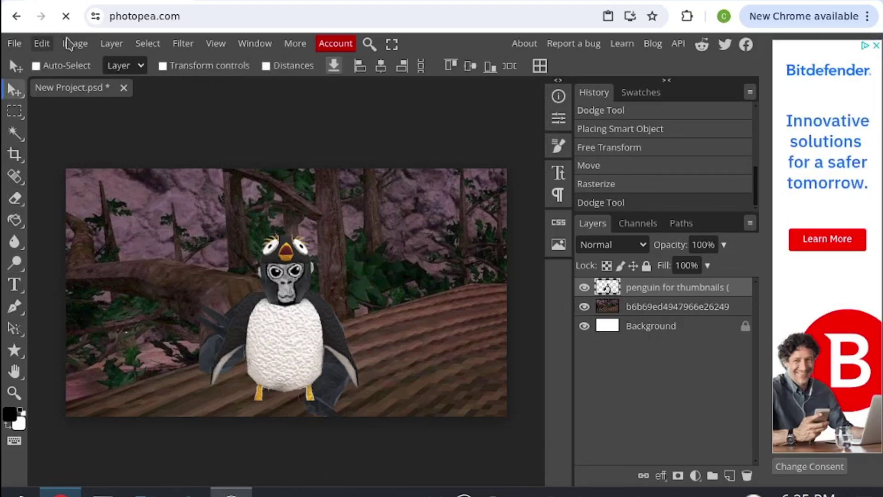
left_click(42, 44)
Scale the penguin gorilla to 108.93% and lower it toward the bottom edge.
mouse_move(110, 382)
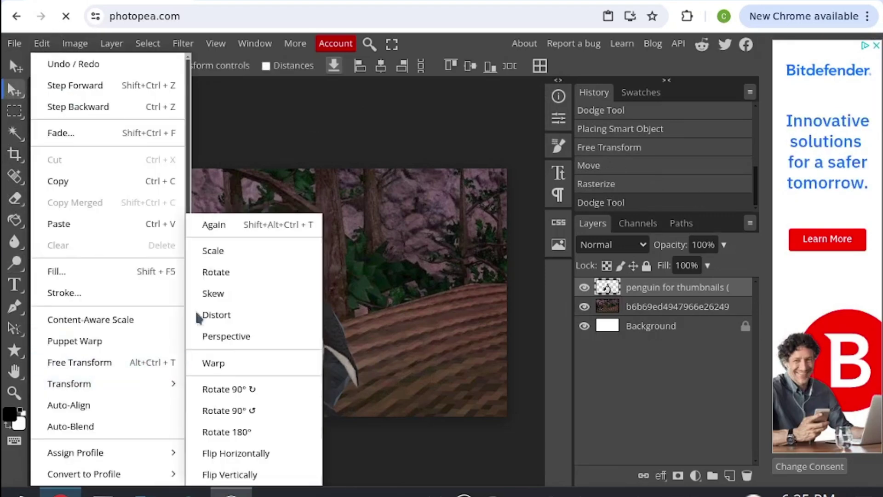
left_click(224, 252)
left_click_drag(356, 229, 367, 210)
mouse_move(319, 302)
left_mouse_down()
mouse_move(320, 326)
mouse_move(328, 330)
mouse_move(311, 317)
left_mouse_up()
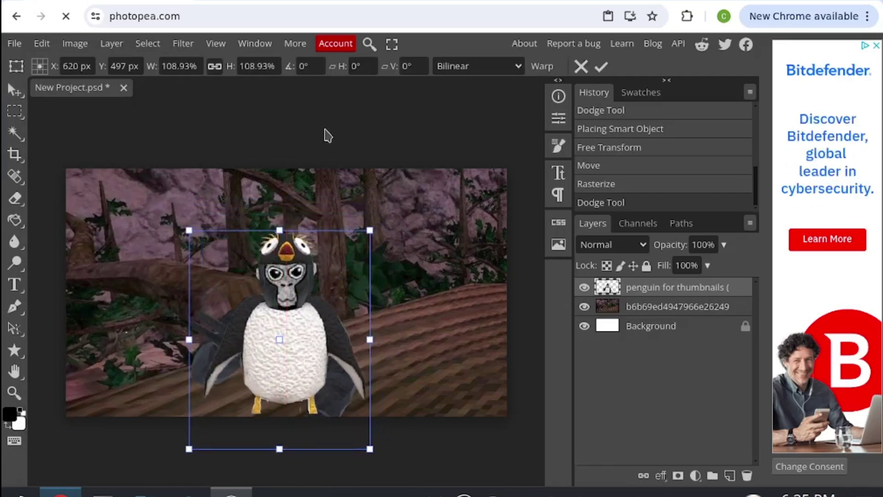
mouse_move(281, 339)
left_mouse_down()
mouse_move(270, 354)
mouse_move(275, 348)
left_mouse_up()
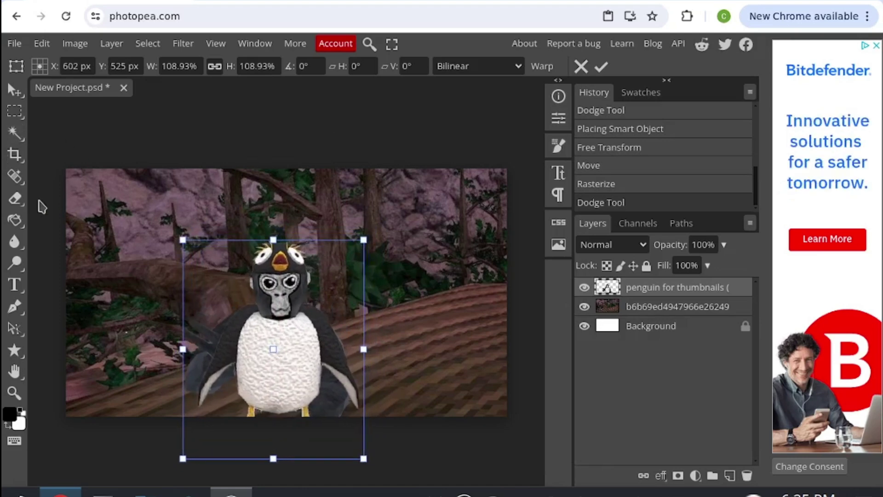
left_click(14, 285)
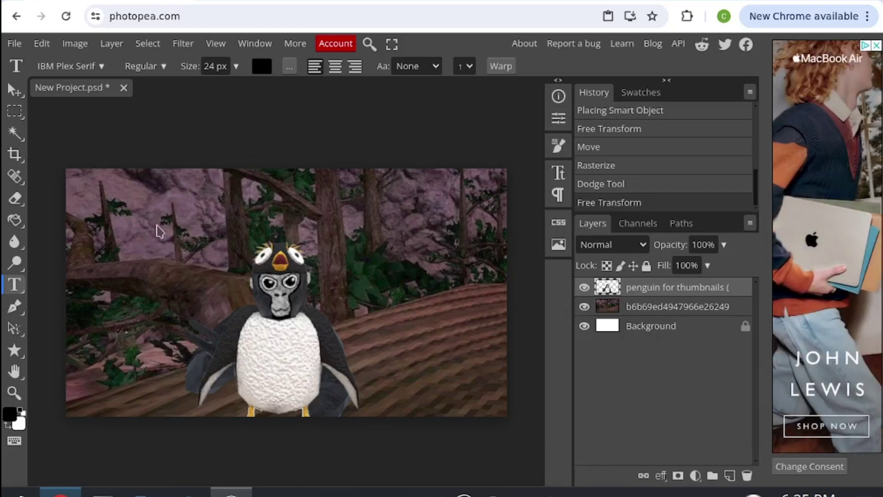
Set the Type tool's font to Komika Axis.
left_click(85, 68)
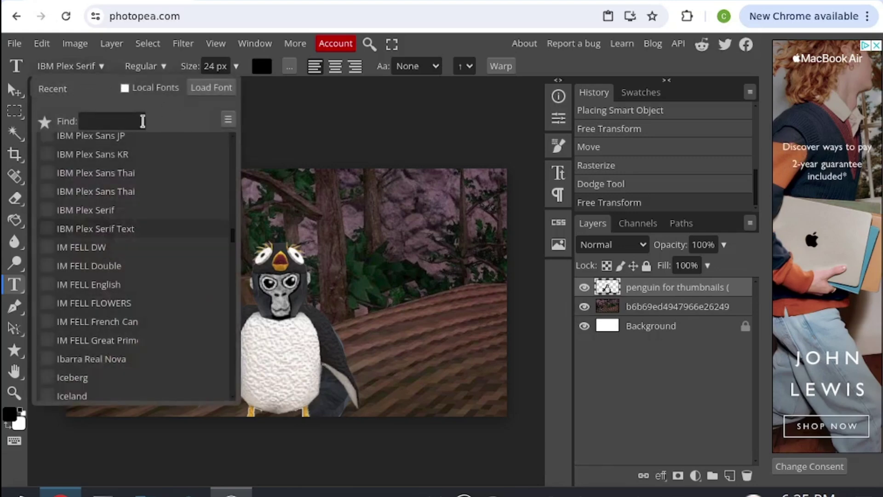
left_click(119, 122)
left_click(119, 123)
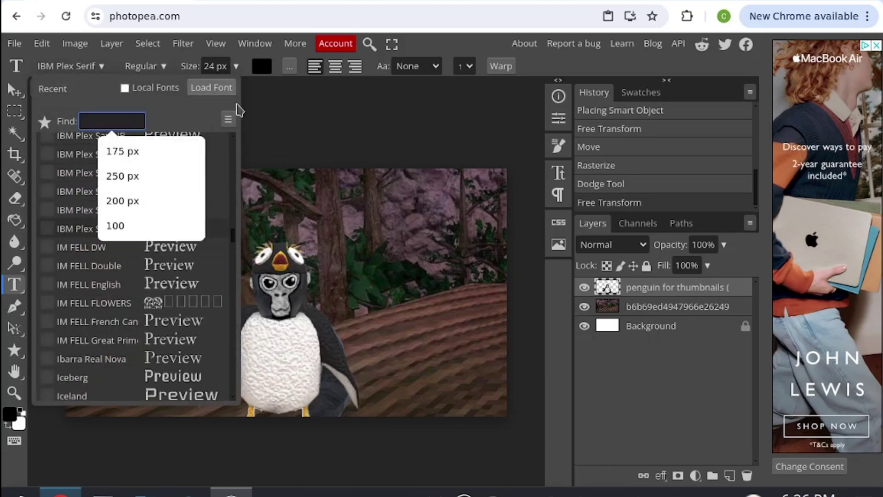
type("ko")
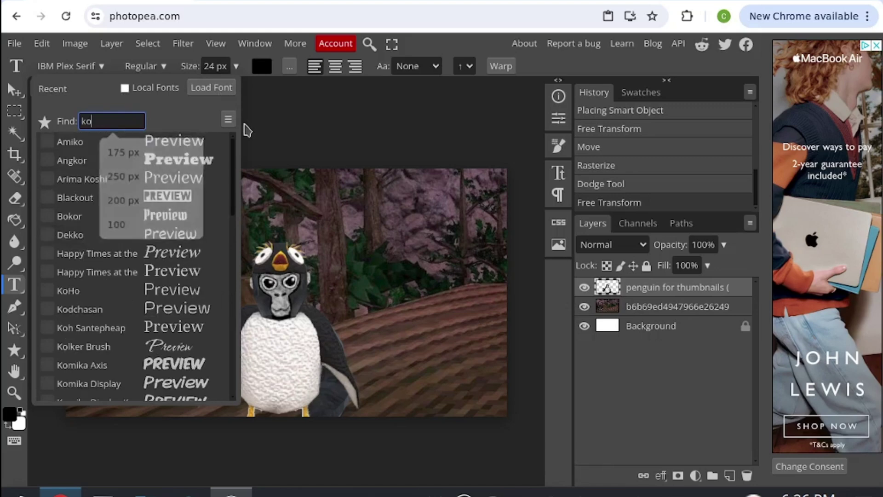
type("mika axis")
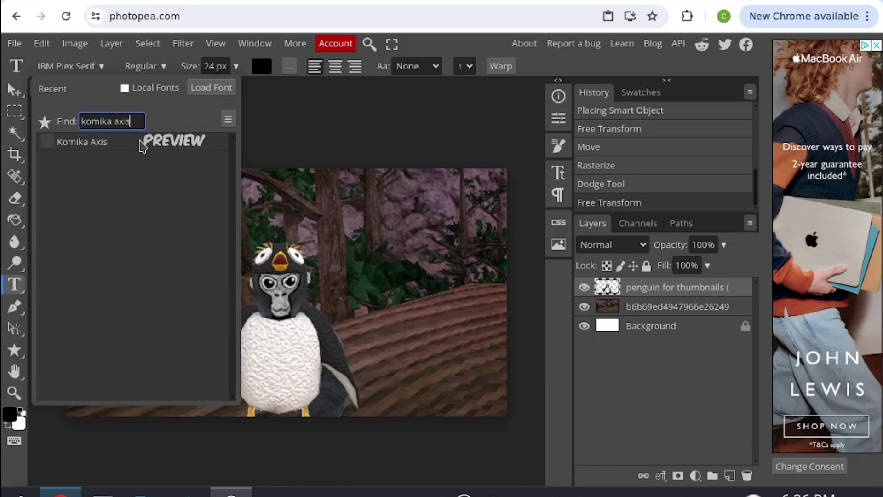
left_click(142, 142)
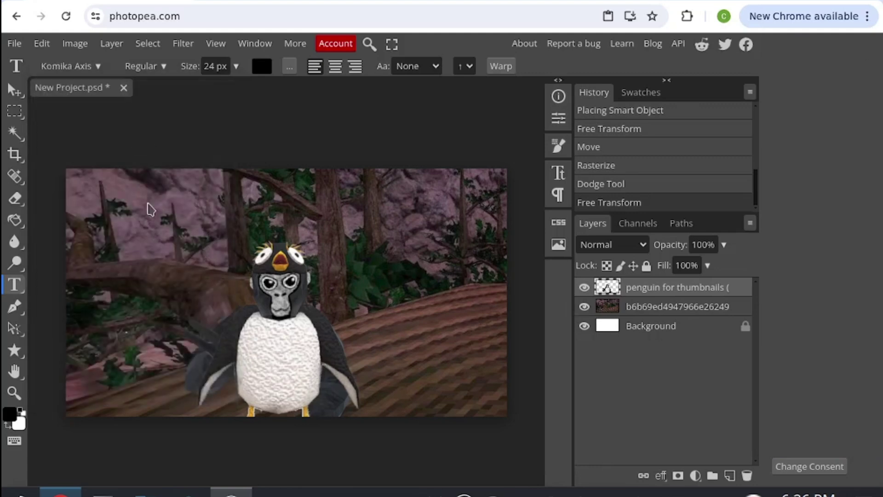
Add a 150 px text layer near the top reading THUMBNAIL.
left_click(128, 217)
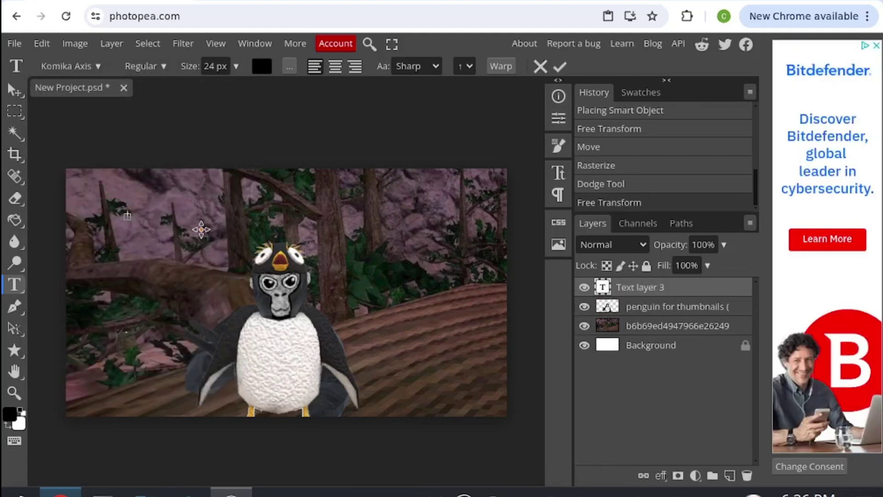
left_click(145, 65)
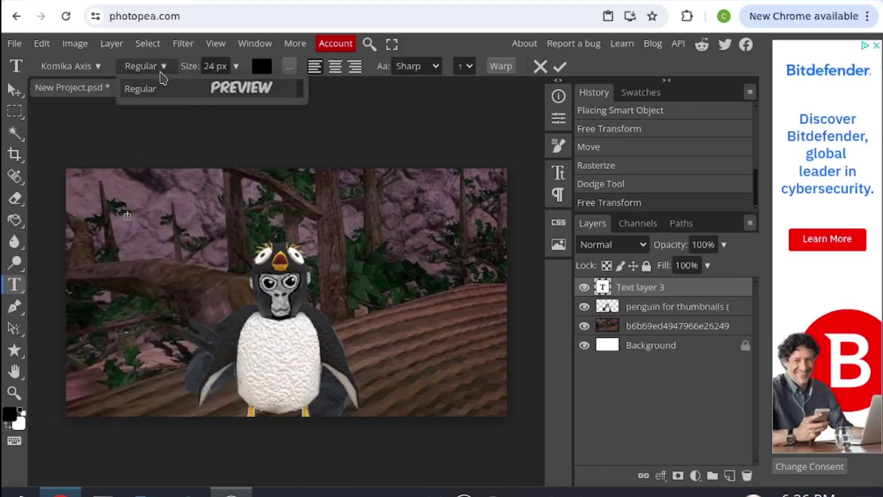
left_click(236, 67)
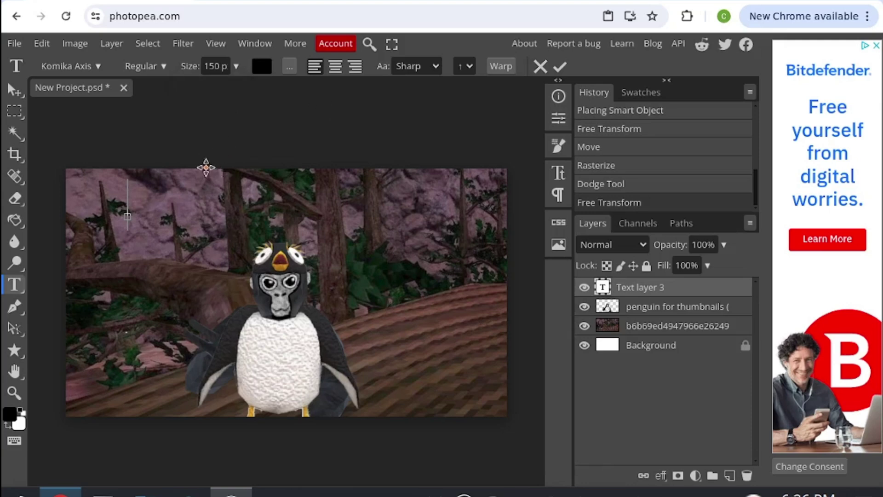
type("THU")
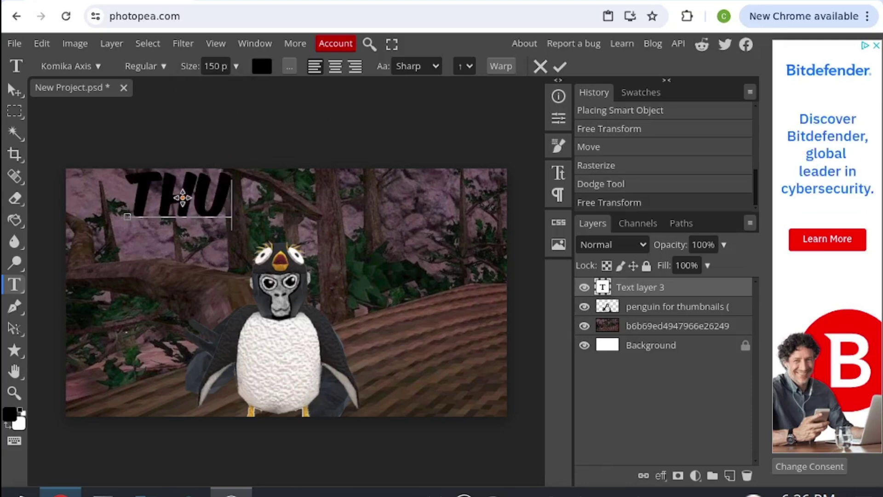
type("MBNAIL")
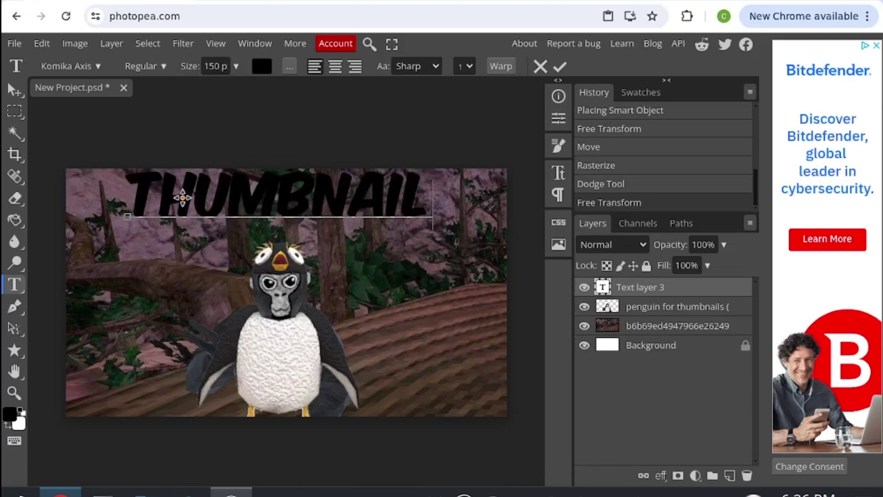
Scale the THUMBNAIL title larger and move it toward the top centre.
left_click(15, 90)
left_click(42, 44)
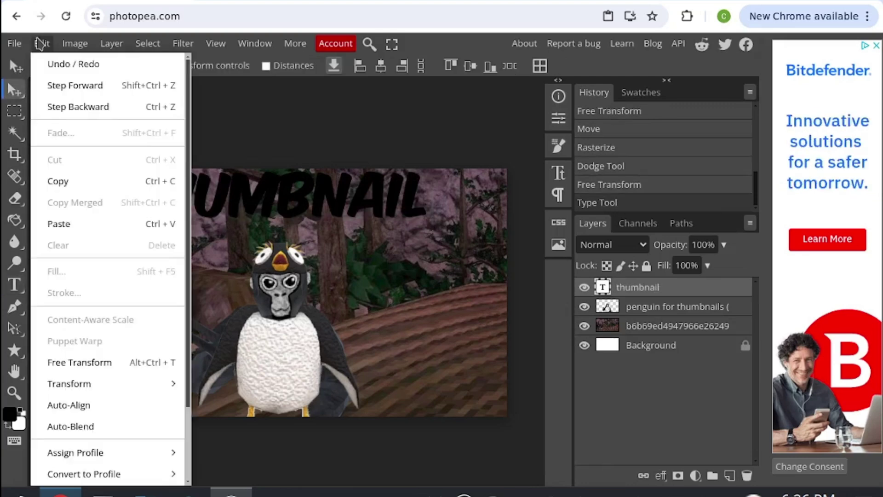
mouse_move(102, 381)
left_click(253, 250)
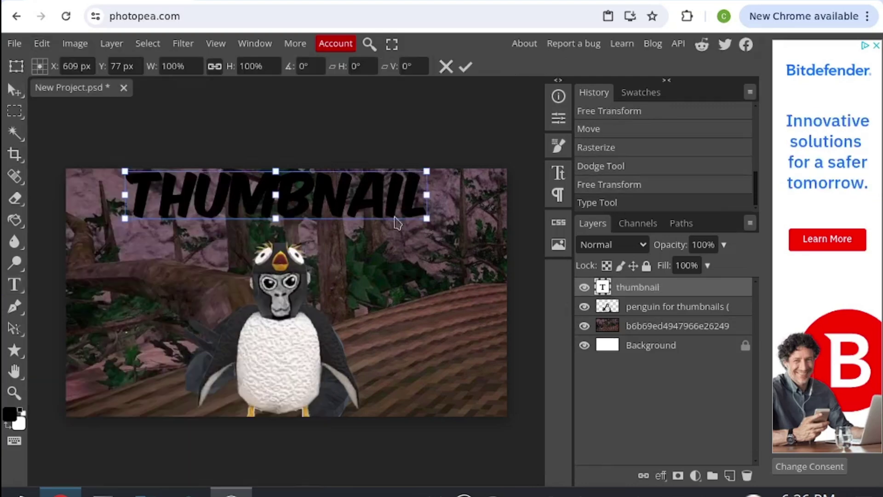
left_click_drag(427, 219, 501, 235)
left_click_drag(385, 207, 360, 226)
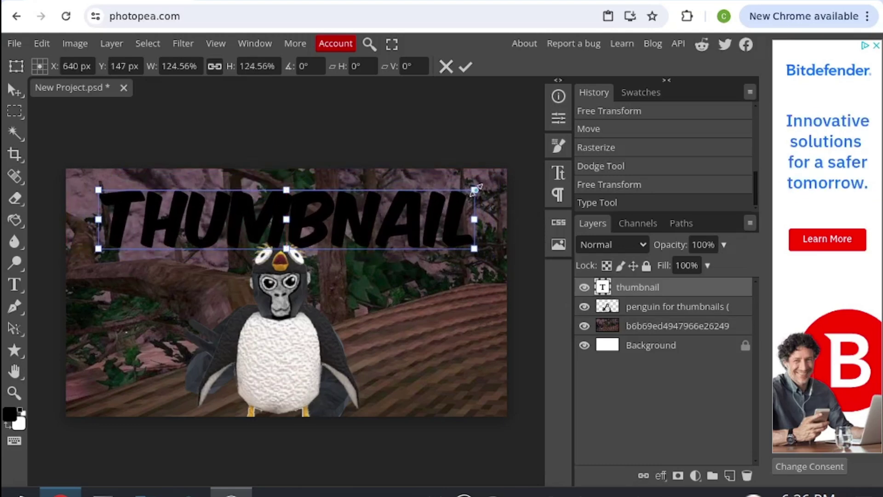
left_click_drag(476, 188, 513, 178)
left_click_drag(448, 232, 430, 236)
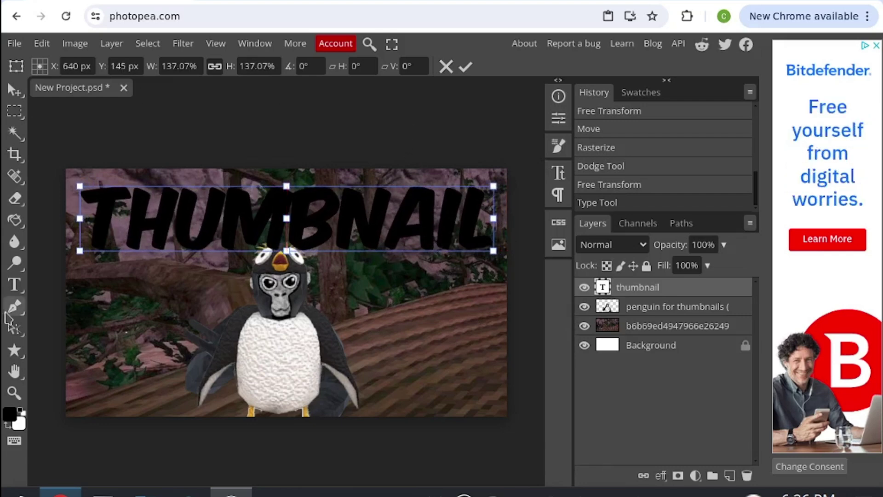
left_click(15, 285)
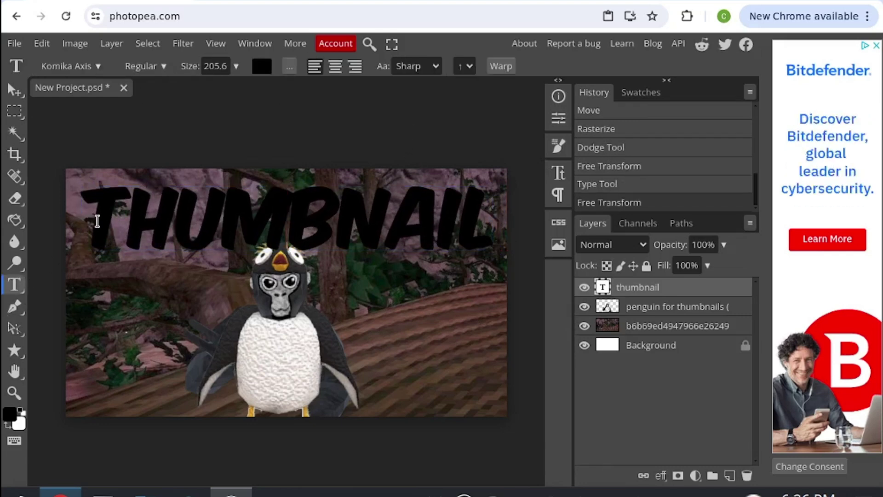
Change the whole THUMBNAIL text colour to pure white.
left_click(91, 219)
key("ctrl+a")
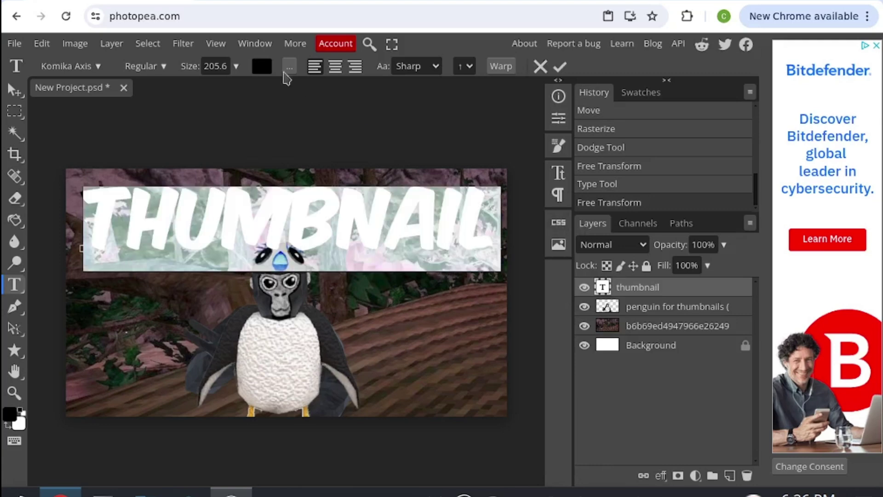
left_click(262, 66)
left_click_drag(219, 253, 77, 114)
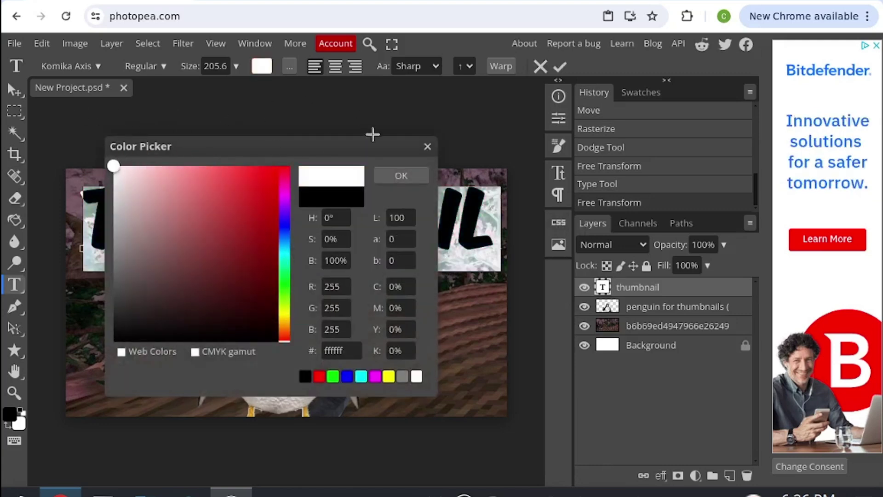
left_click(398, 176)
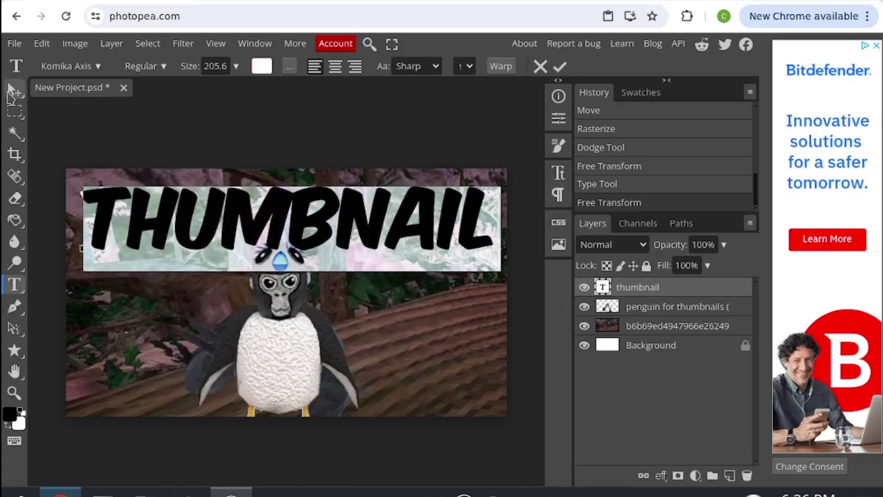
left_click(15, 90)
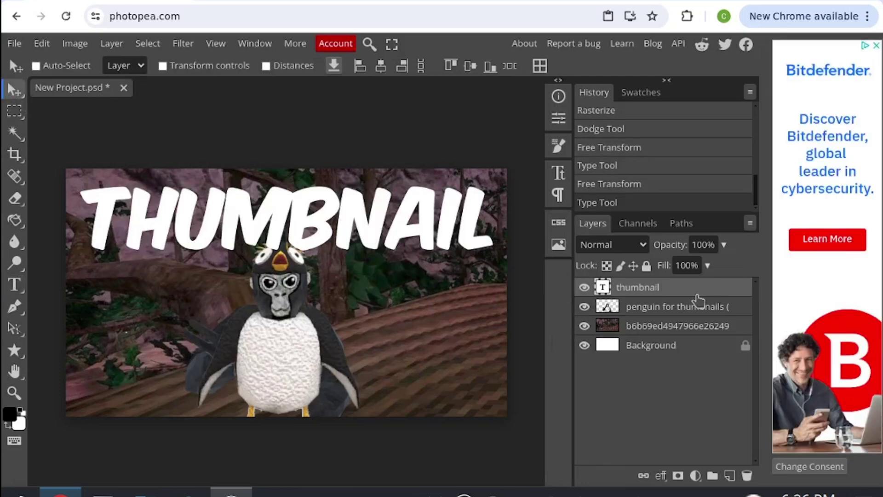
Nudge the penguin up slightly and move the title layer beneath the penguin layer.
left_click(705, 307)
left_click_drag(371, 354, 376, 351)
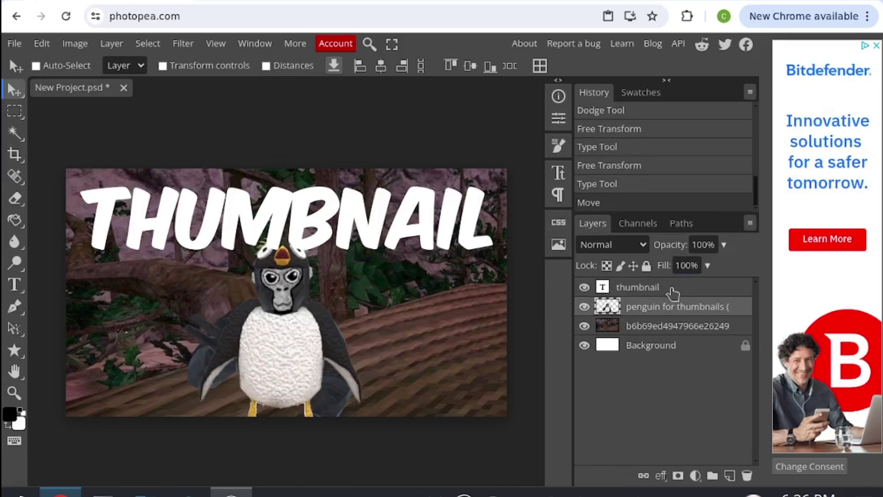
left_click_drag(669, 288, 682, 302)
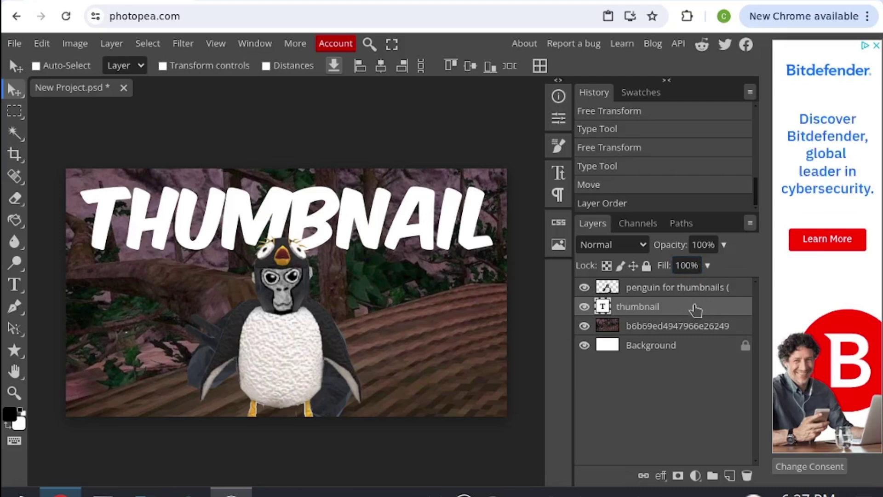
Add a 12 px black outside stroke to the THUMBNAIL text layer in Blending Options.
right_click(695, 310)
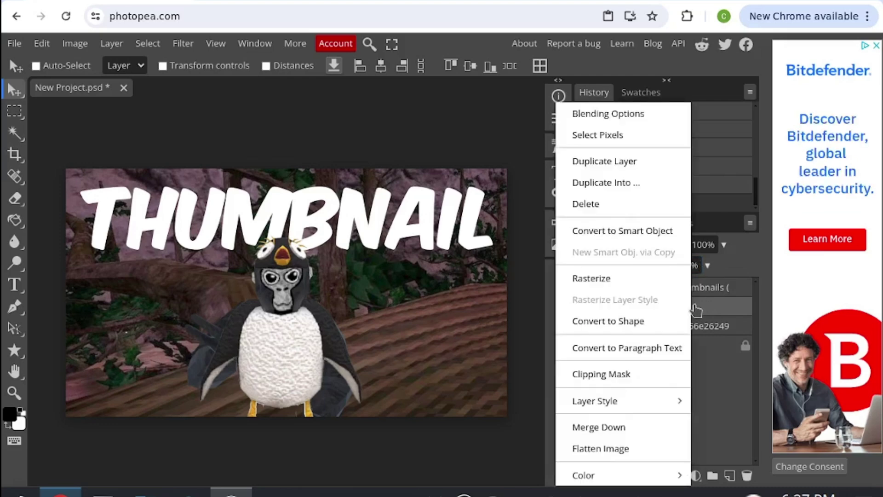
left_click(636, 115)
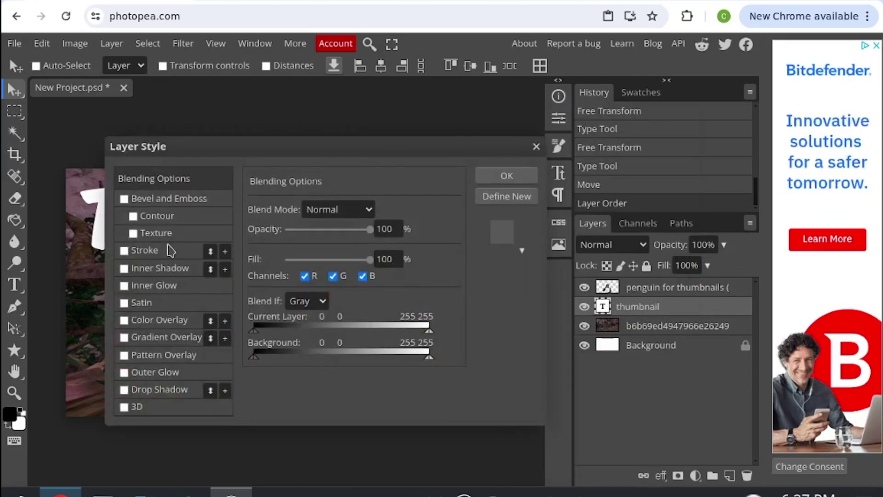
left_click(168, 253)
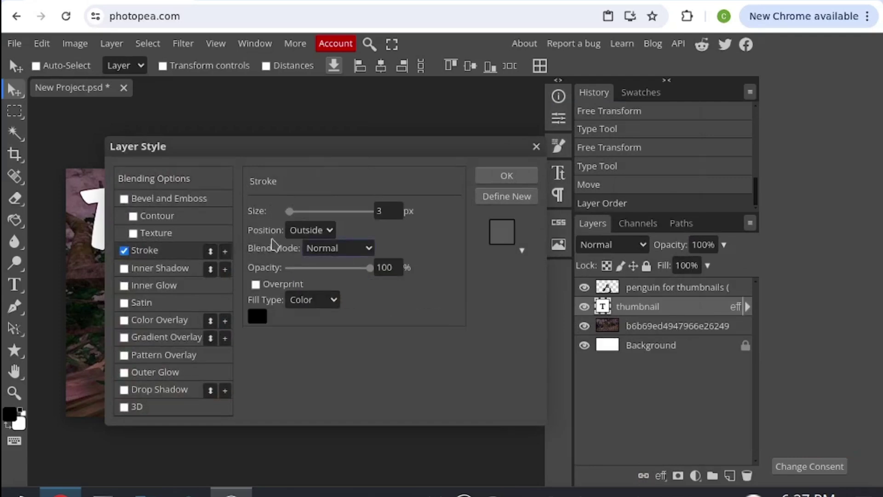
left_click_drag(289, 213, 294, 214)
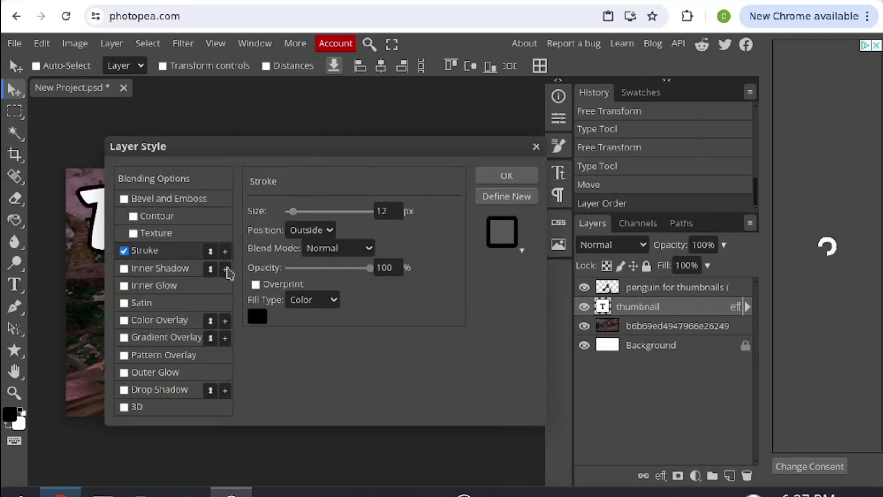
left_click_drag(339, 159, 827, 126)
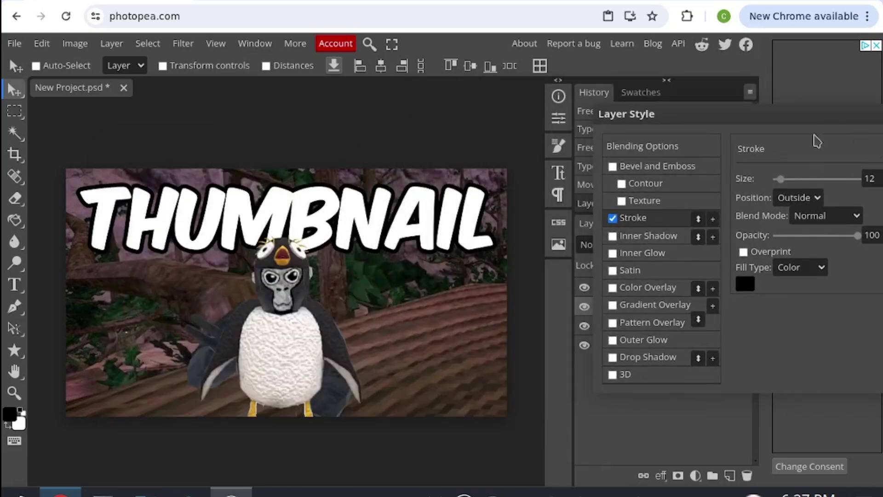
left_click_drag(831, 122, 699, 167)
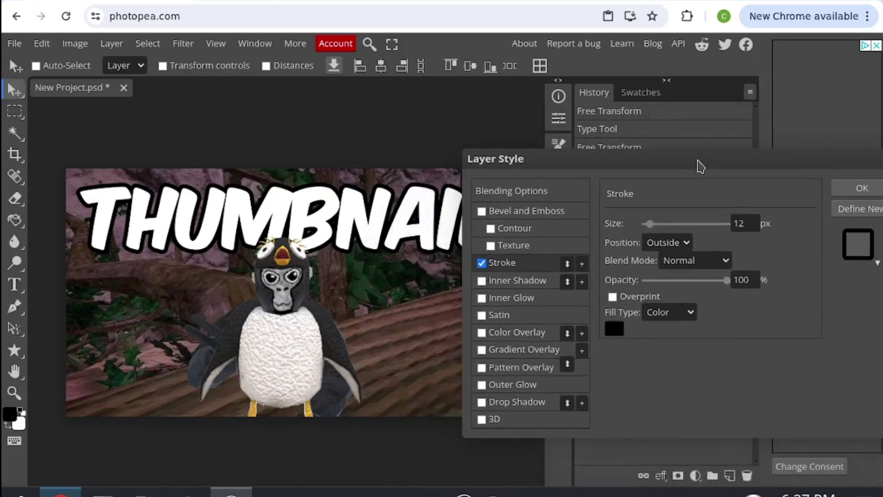
Add a Gradient Overlay to the title and set the gradient's left stop to yellow.
left_click(516, 351)
left_click_drag(662, 173, 634, 200)
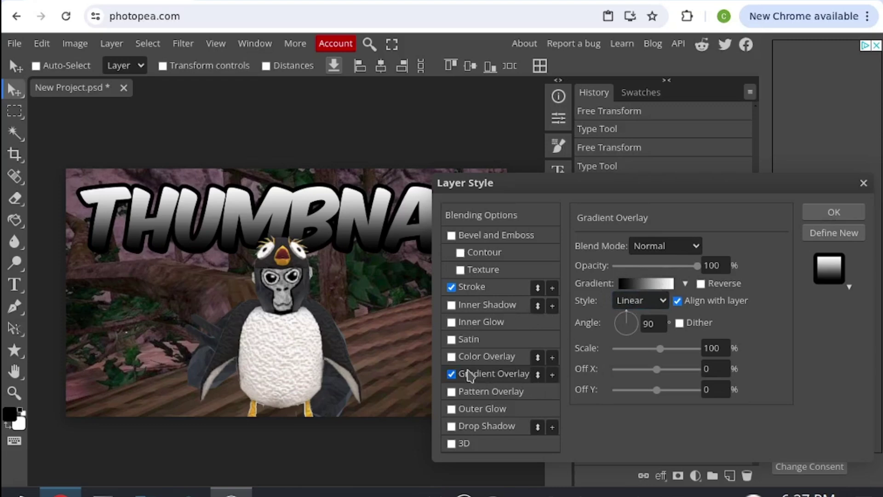
left_click(648, 288)
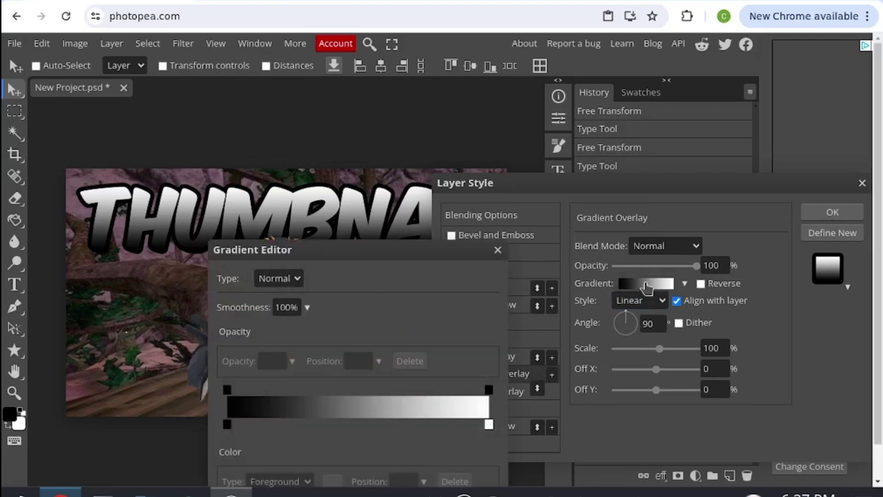
left_click(227, 424)
scroll(320, 460, "down", 1)
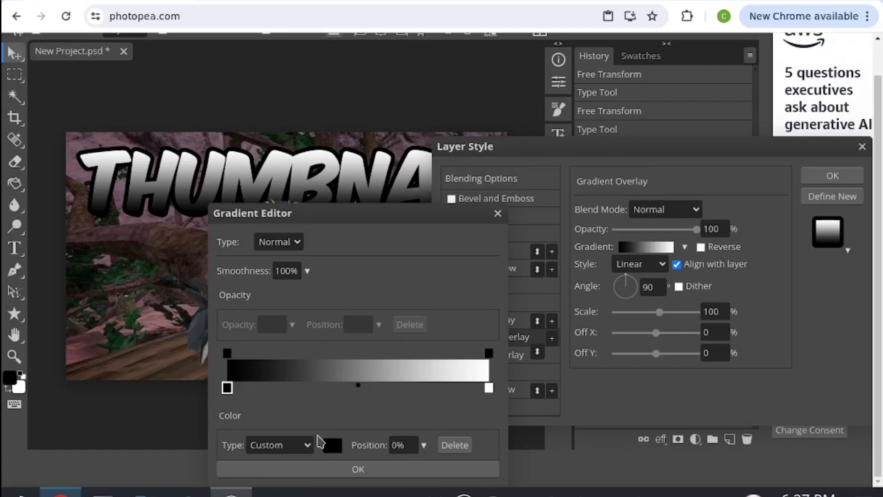
left_click(332, 445)
scroll(480, 377, "down", 2)
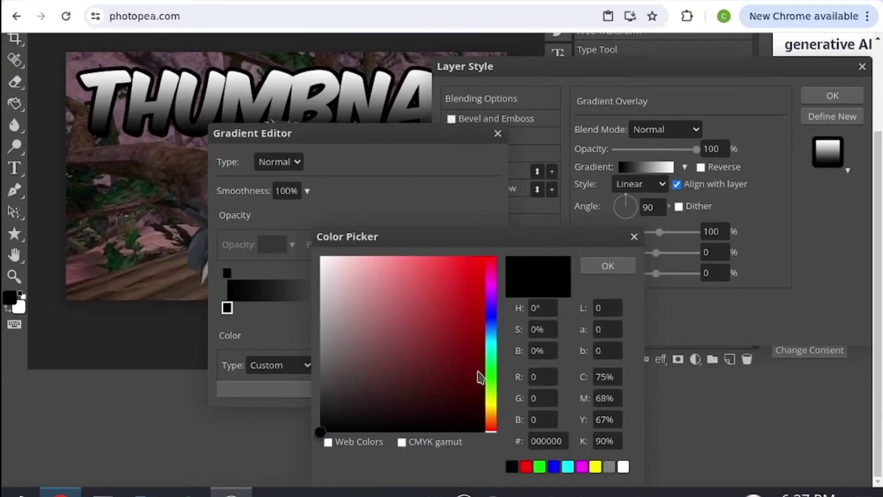
left_click(490, 404)
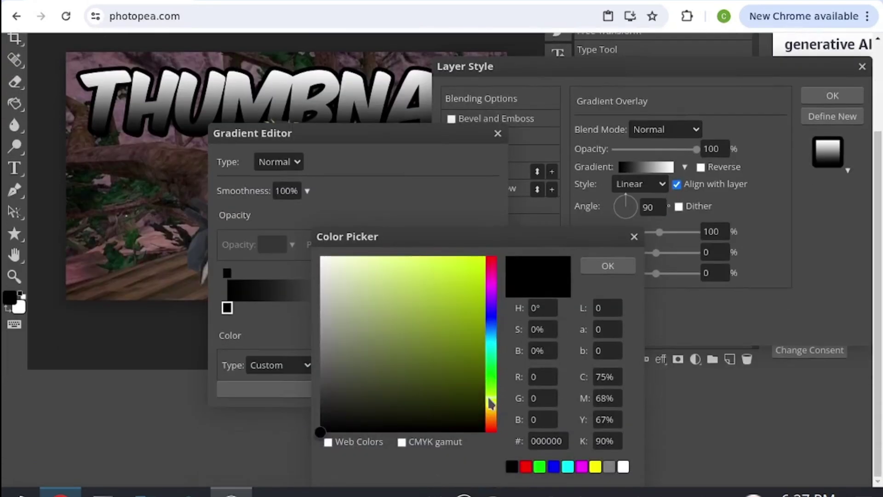
left_click(596, 467)
left_click(606, 265)
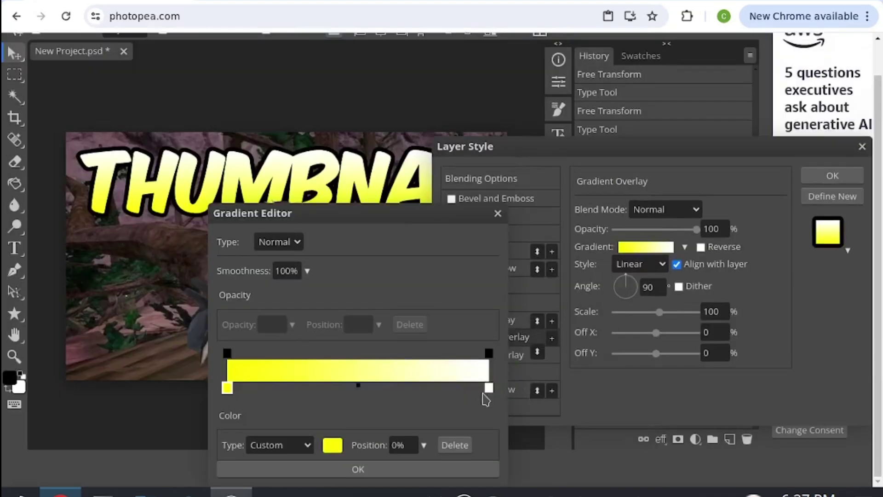
Set the right gradient stop to red and apply the yellow-to-red overlay with the stroke.
left_click(488, 387)
left_click(332, 444)
scroll(418, 327, "down", 2)
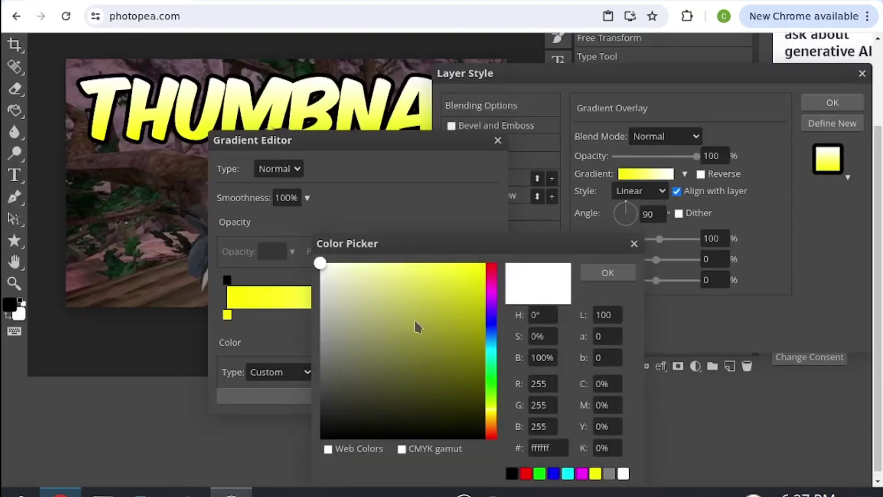
left_click(525, 473)
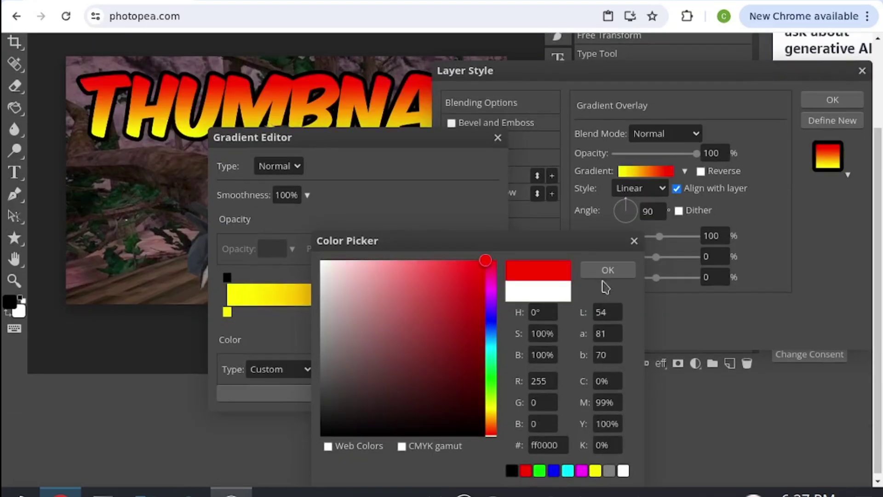
left_click(605, 274)
left_click(449, 465)
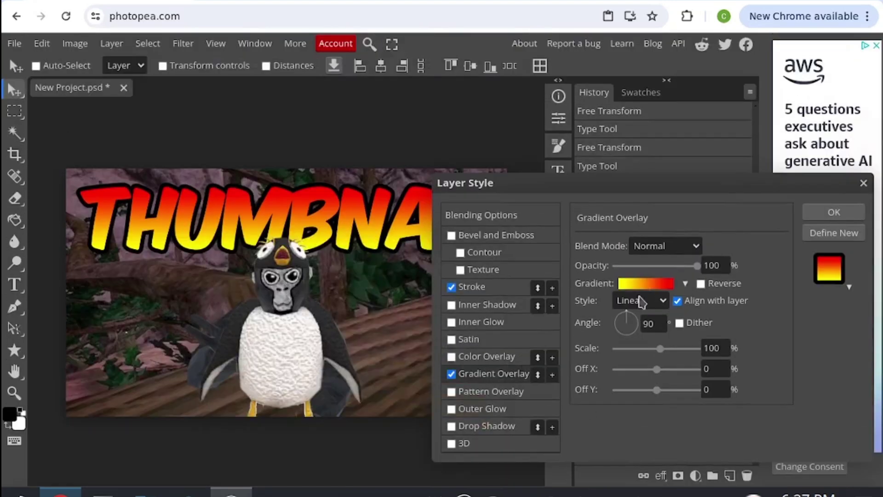
left_click(833, 212)
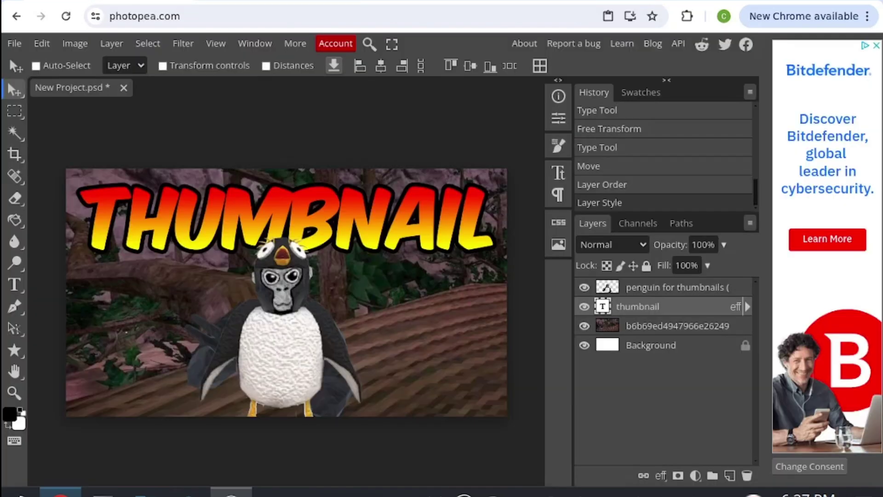
In a new tab, search Google for 'photopea logo png'.
left_click(376, 3)
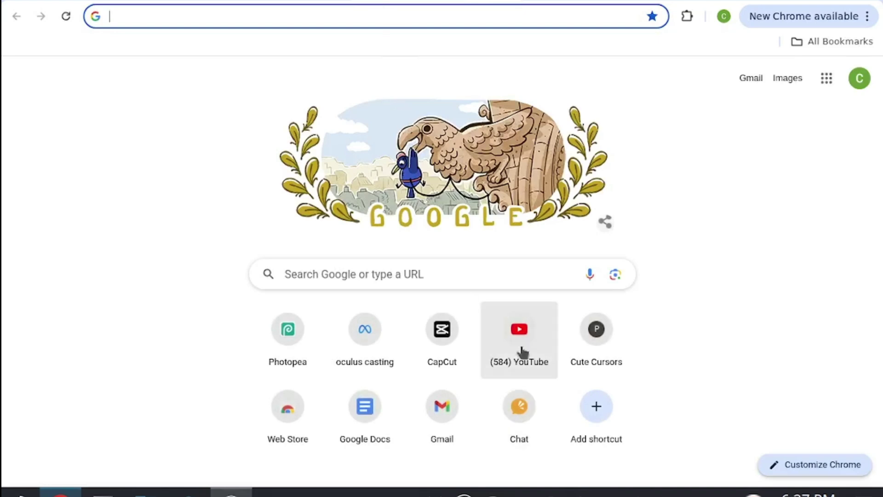
left_click(442, 276)
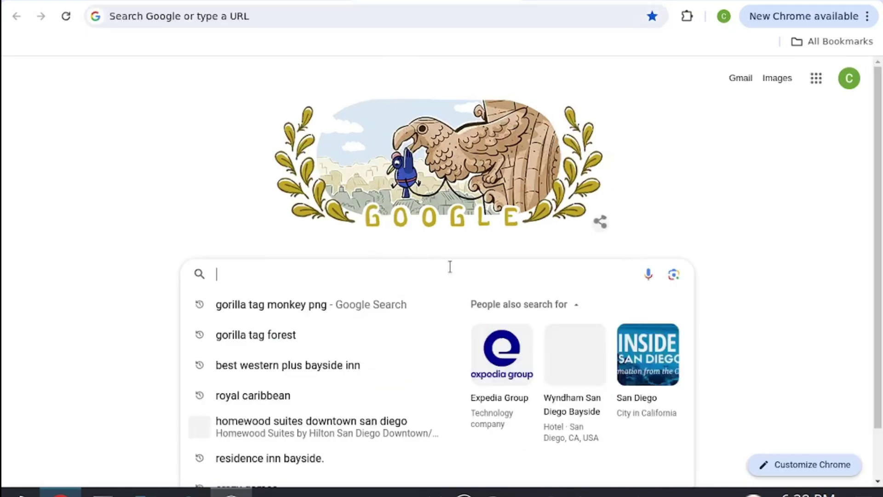
type("p")
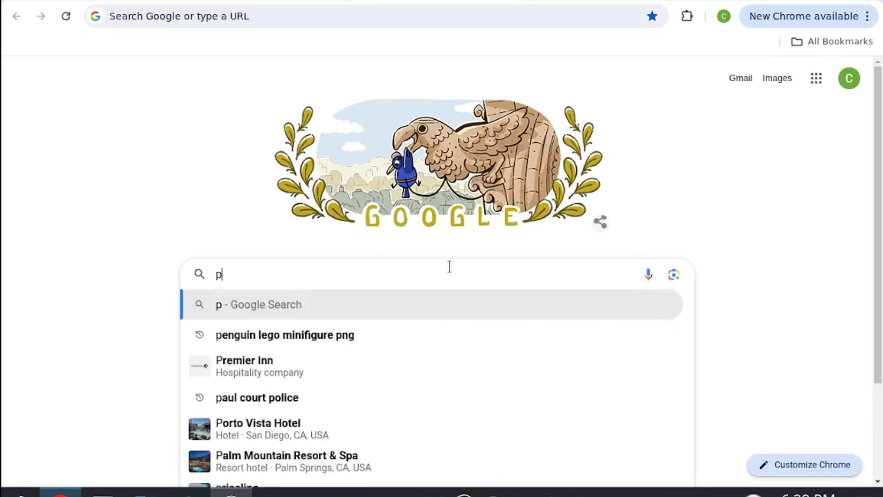
type("hotop")
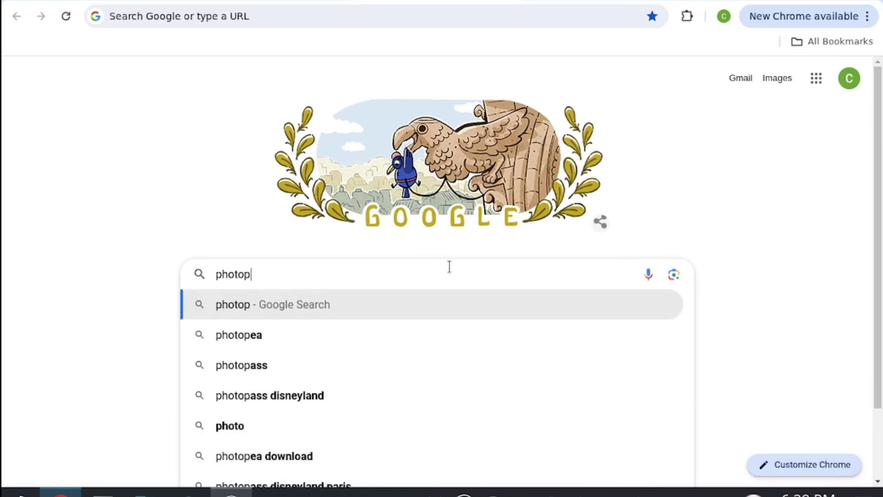
type("ea logo")
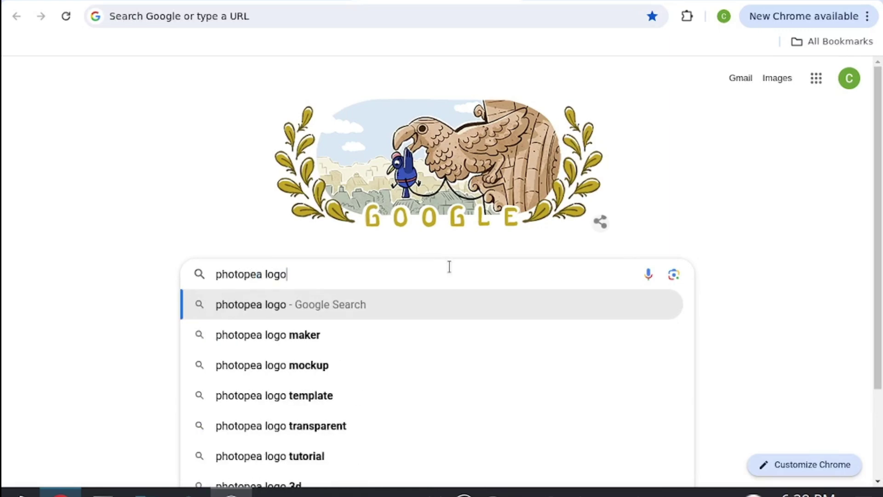
type(" png")
key("Return")
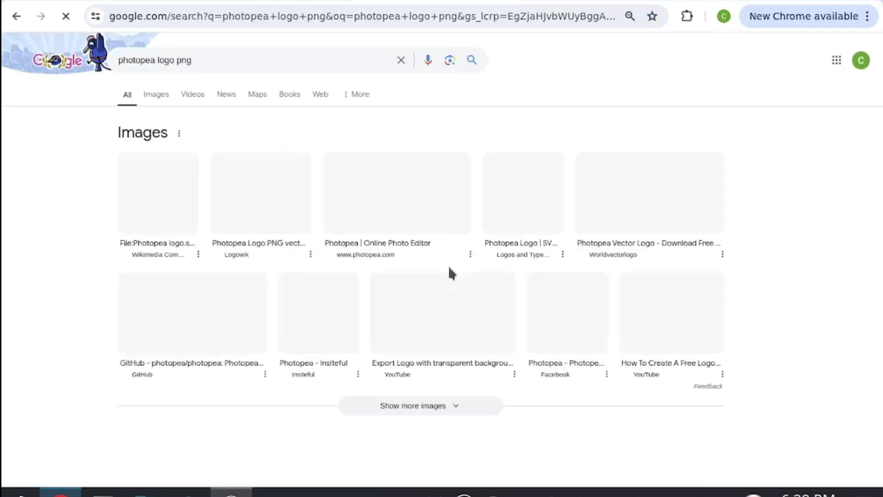
Switch to image results and preview the Apptopia version of the Photopea logo.
left_click(156, 94)
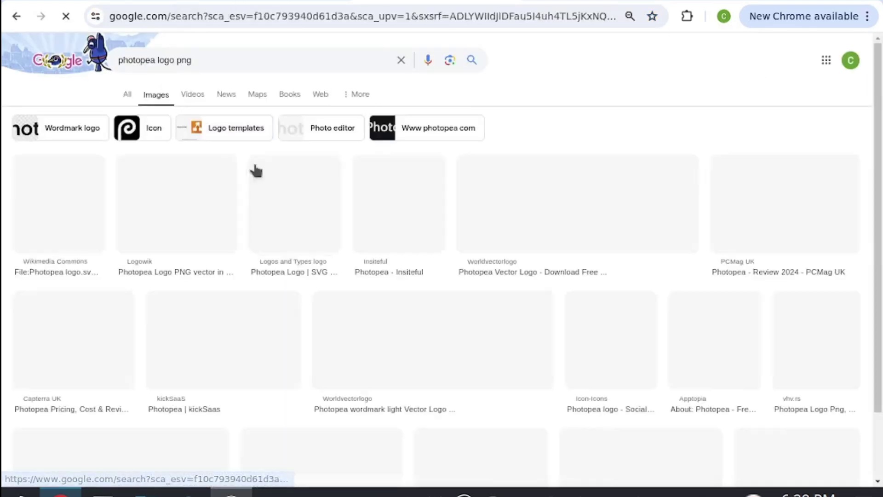
left_click(316, 232)
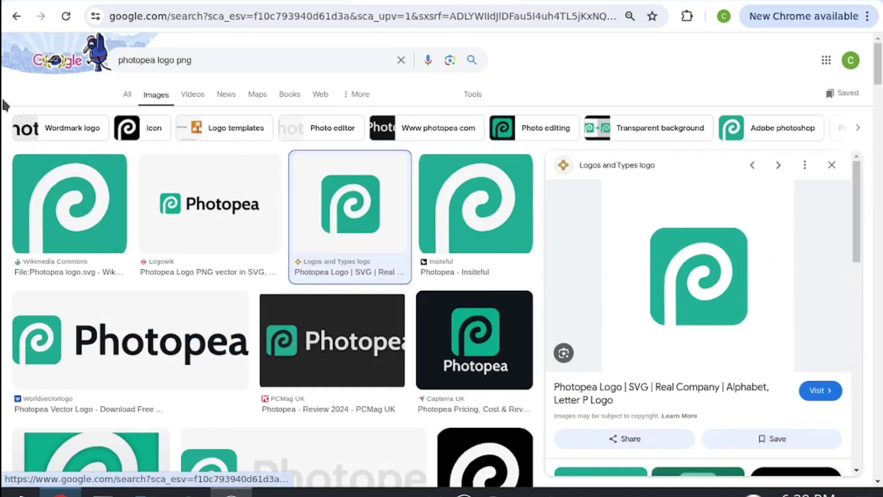
left_click(72, 232)
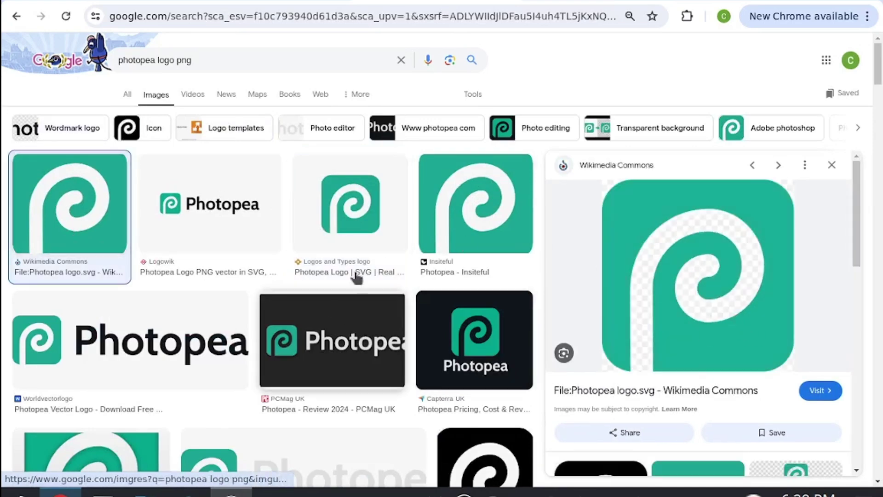
scroll(93, 319, "down", 8)
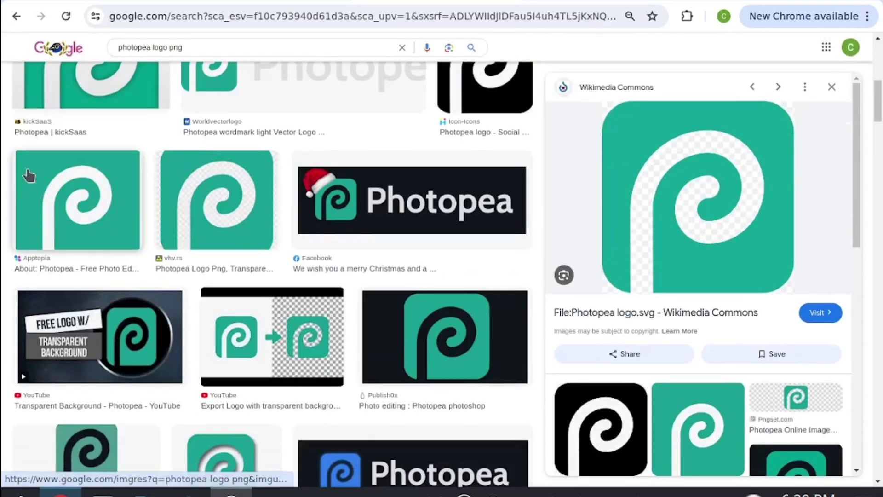
left_click(28, 175)
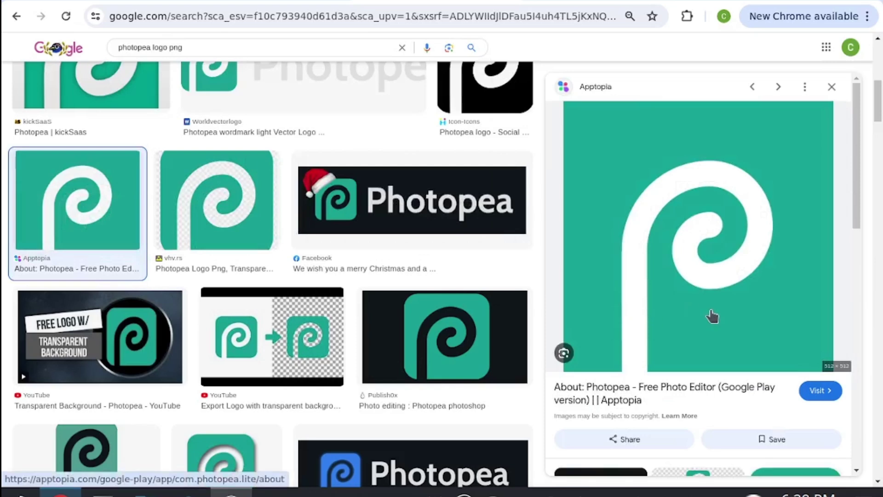
Place the logo image into the project, shrink it to about 68%, and move it right.
left_click_drag(712, 315, 430, 371)
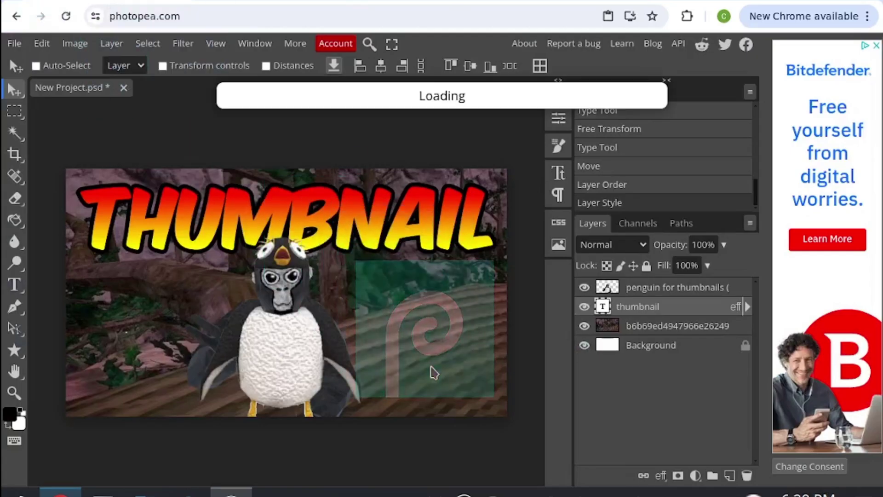
left_click_drag(341, 329, 456, 342)
left_click_drag(494, 220, 441, 279)
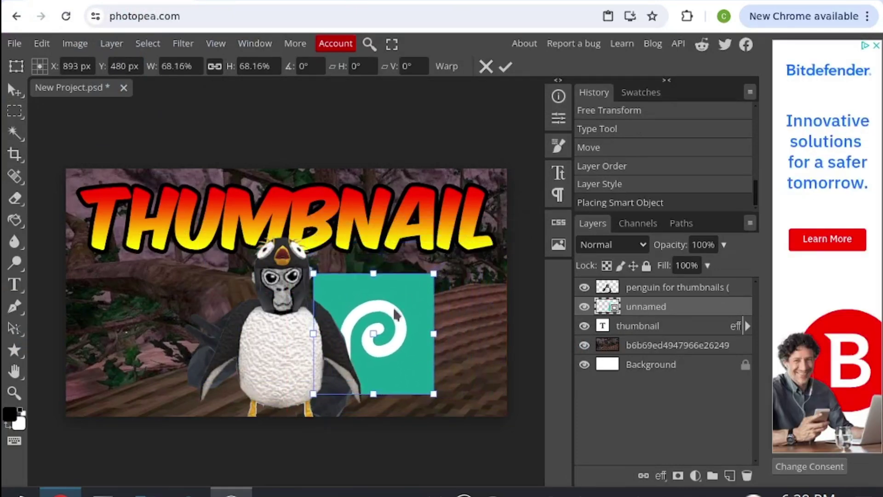
mouse_move(383, 338)
left_mouse_down()
mouse_move(400, 338)
mouse_move(389, 338)
left_mouse_up()
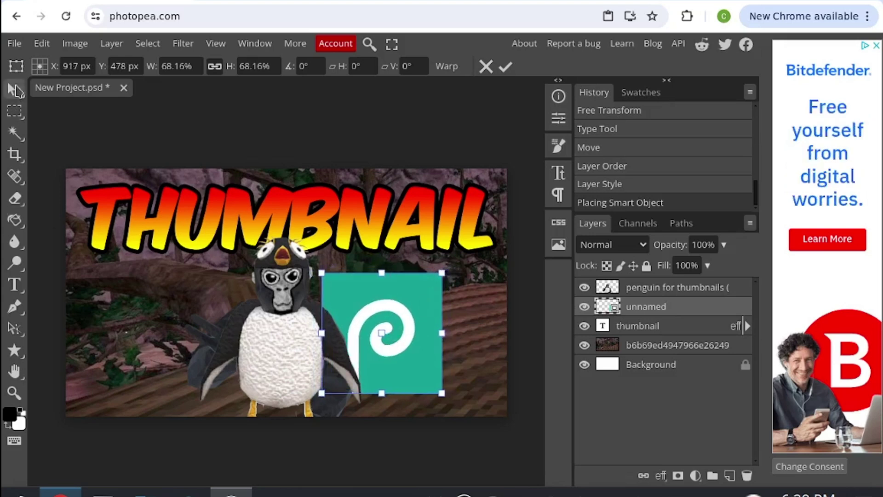
Rotate the logo 10.5° clockwise and shift it up and to the right.
left_click(42, 43)
mouse_move(129, 384)
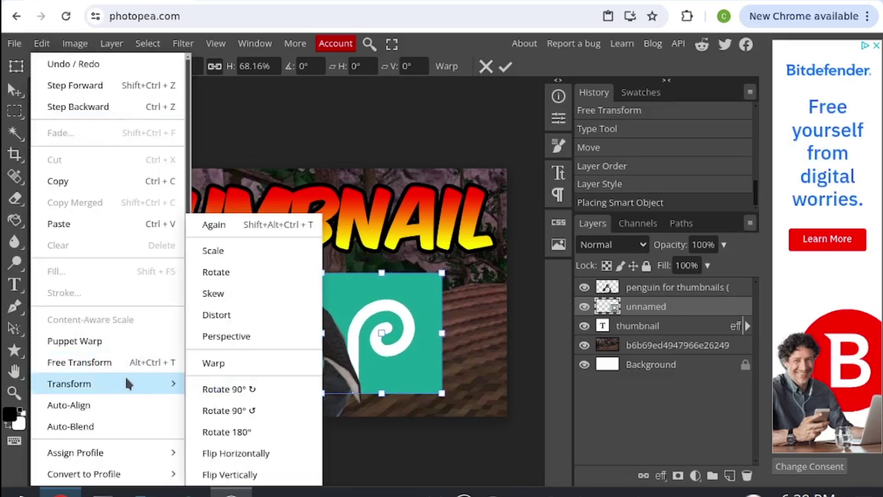
left_click(214, 272)
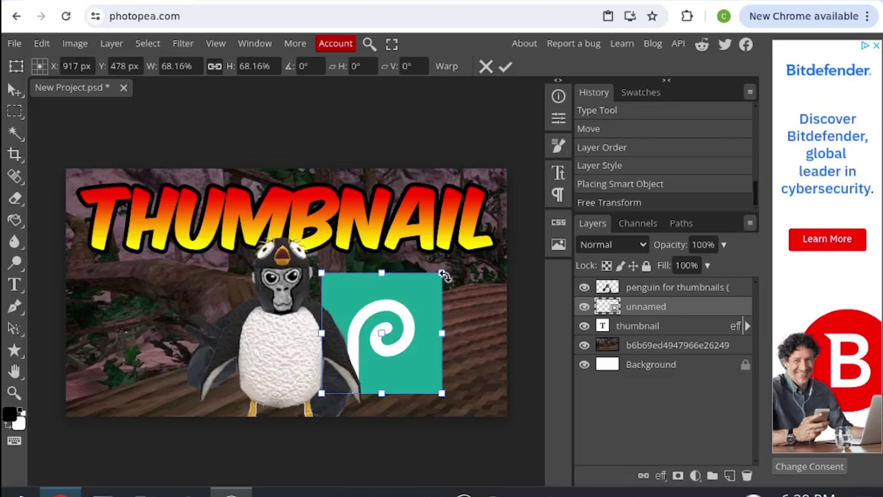
left_click_drag(444, 275, 454, 288)
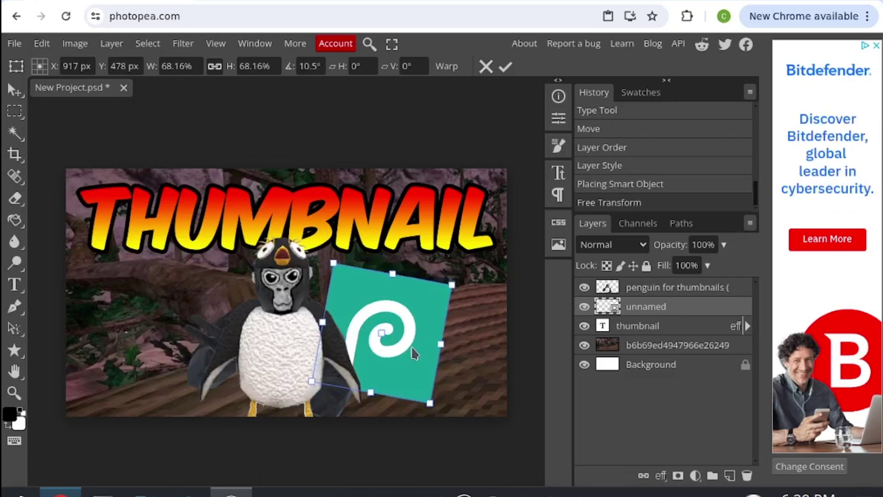
left_click_drag(414, 354, 438, 354)
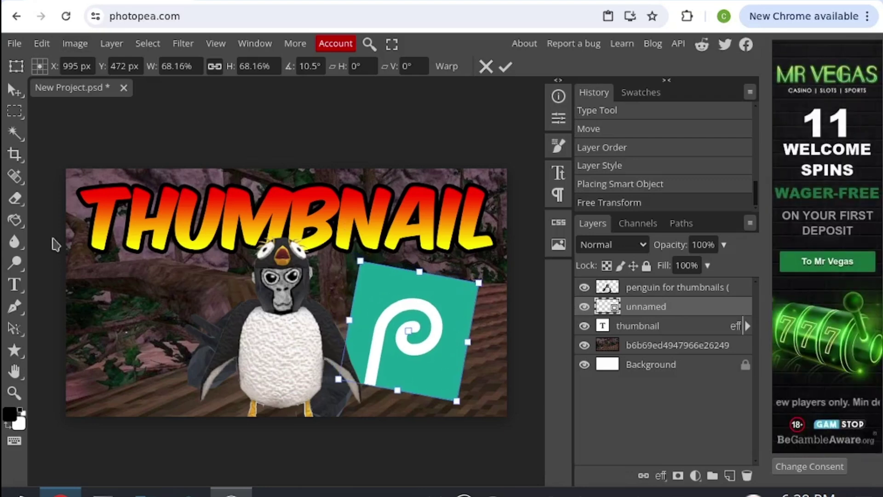
Zoom in on the logo's top-left corner and rasterize the logo layer for erasing.
left_click(15, 198)
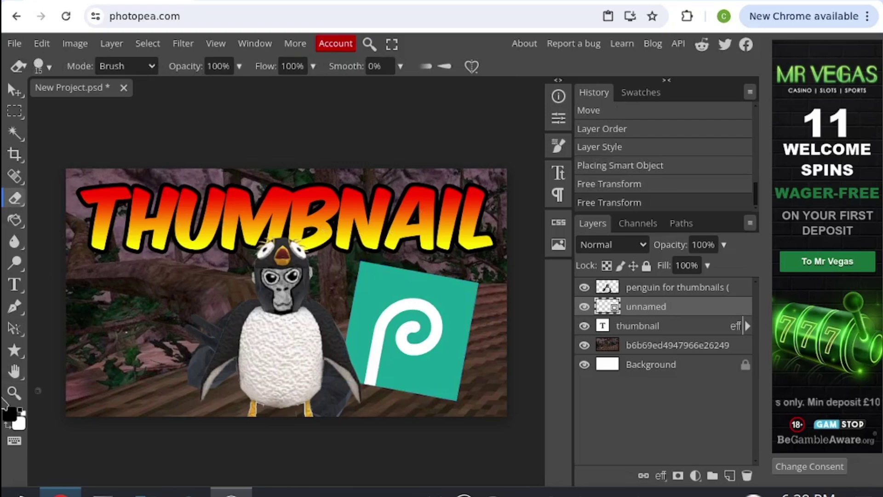
left_click(14, 392)
left_click(381, 296)
left_click(451, 223)
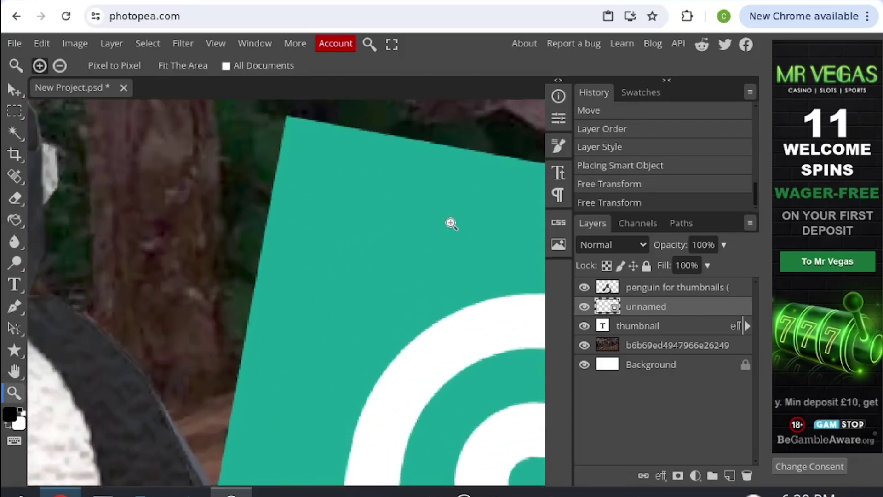
left_click(461, 218)
left_click(461, 218)
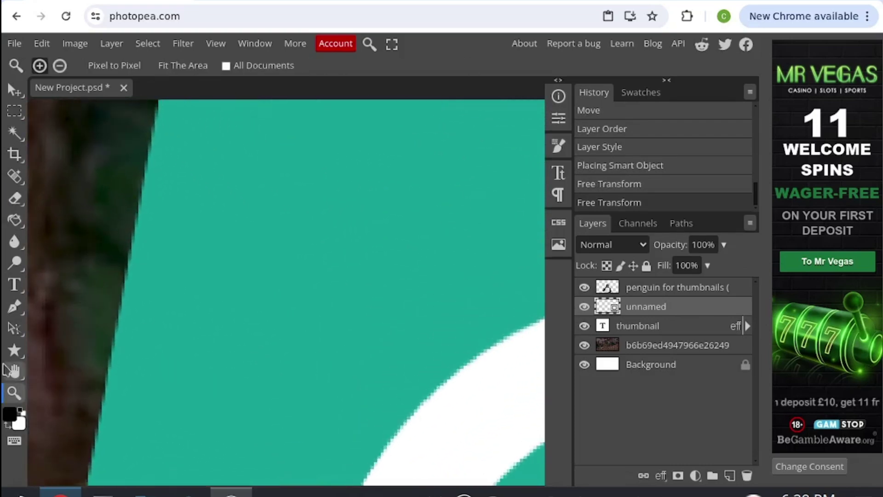
left_click(243, 209)
left_click(68, 359)
left_click(14, 371)
left_click_drag(242, 275, 248, 496)
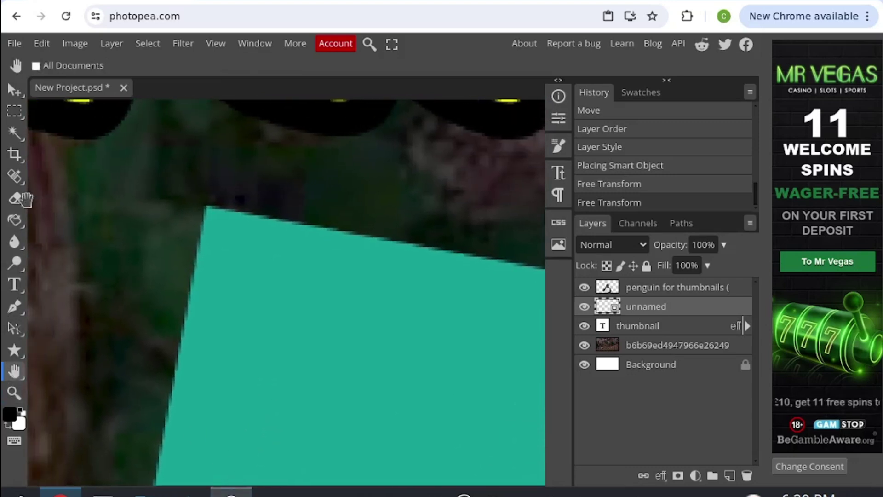
left_click(15, 198)
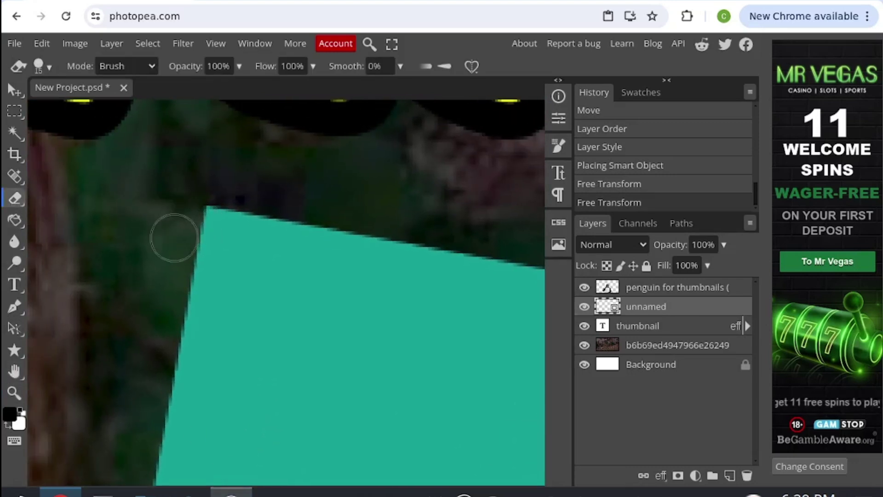
left_click(174, 238)
left_click(297, 134)
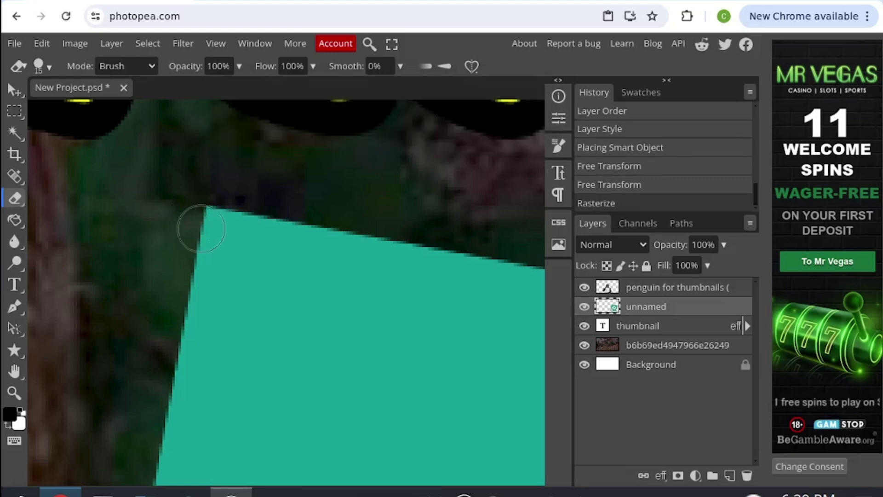
Erase the logo's top-left corner, undo the stray strokes, then round that corner again.
mouse_move(201, 229)
left_mouse_down()
mouse_move(189, 230)
mouse_move(241, 193)
mouse_move(278, 191)
mouse_move(321, 211)
mouse_move(277, 201)
mouse_move(189, 228)
left_mouse_up()
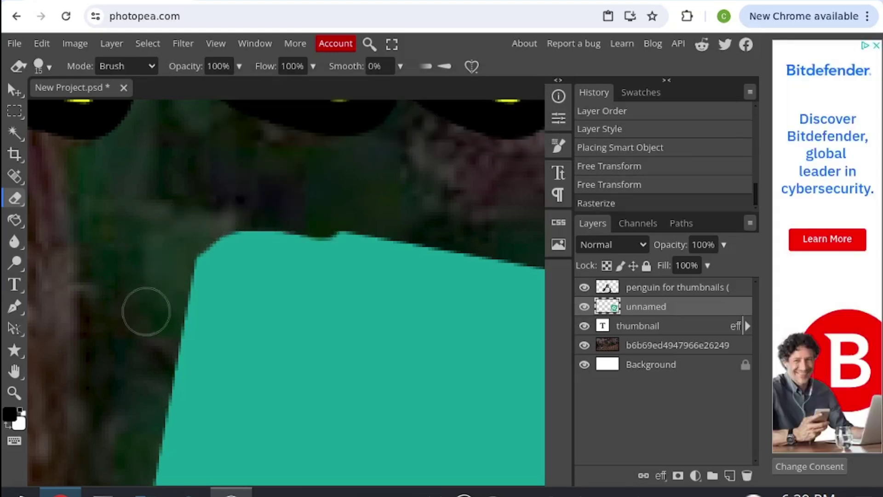
mouse_move(146, 311)
left_mouse_down()
mouse_move(204, 277)
mouse_move(205, 241)
left_mouse_up()
left_click(42, 44)
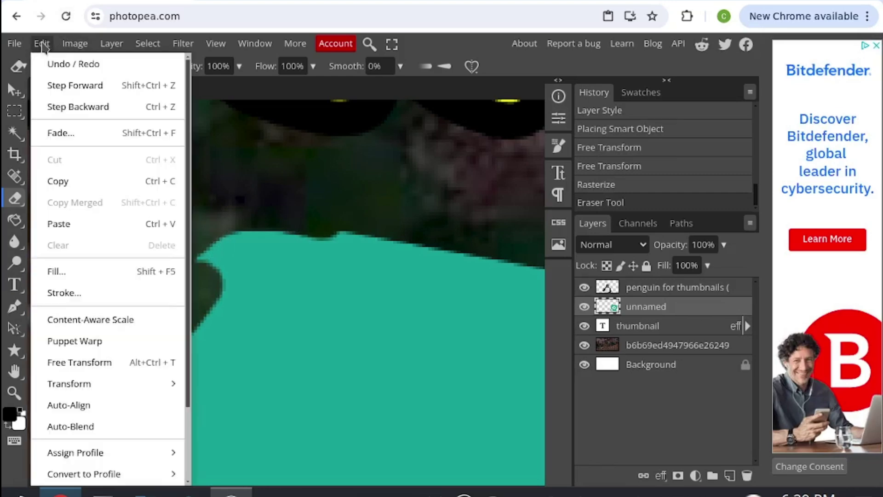
left_click(630, 184)
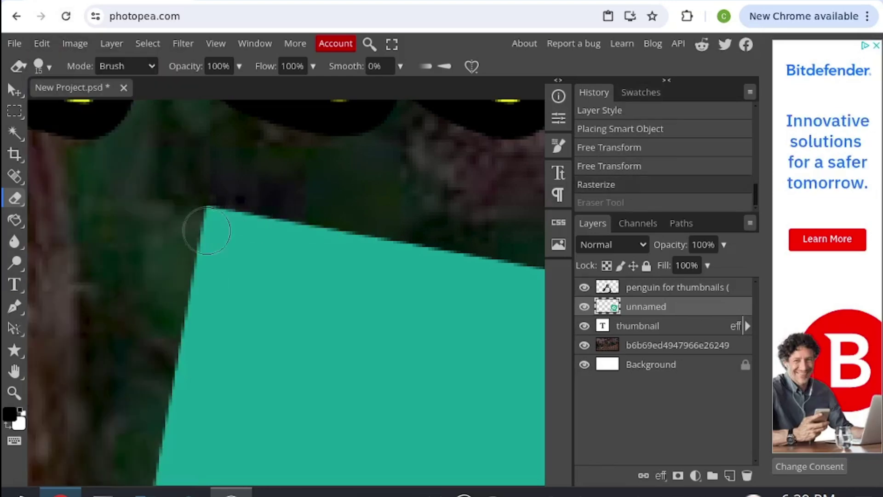
mouse_move(207, 230)
left_mouse_down()
mouse_move(270, 206)
mouse_move(412, 200)
left_mouse_up()
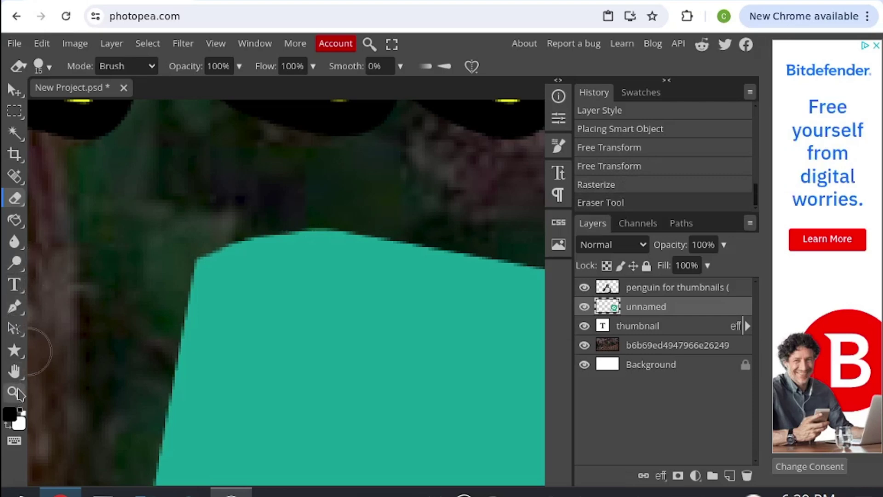
Round off another of the teal logo's corners with the eraser.
left_click(15, 392)
scroll(222, 341, "down", 5)
scroll(137, 267, "up", 4)
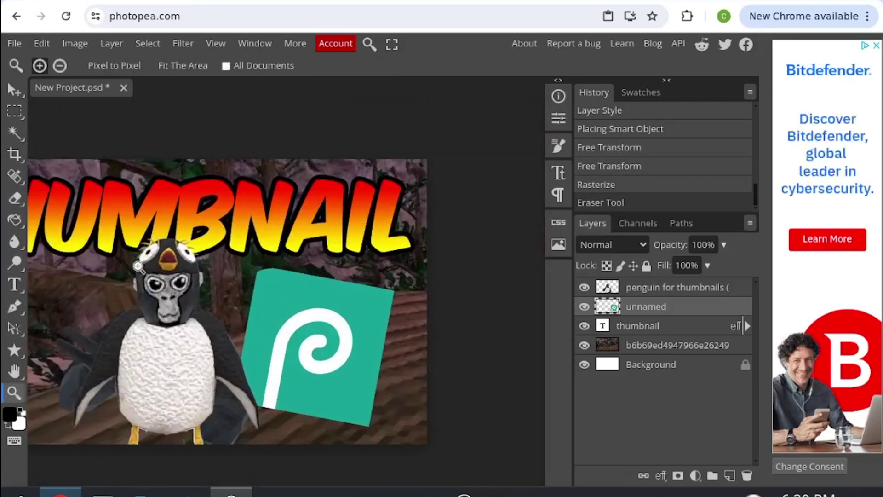
scroll(438, 335, "up", 3)
key("e")
scroll(256, 347, "up", 3)
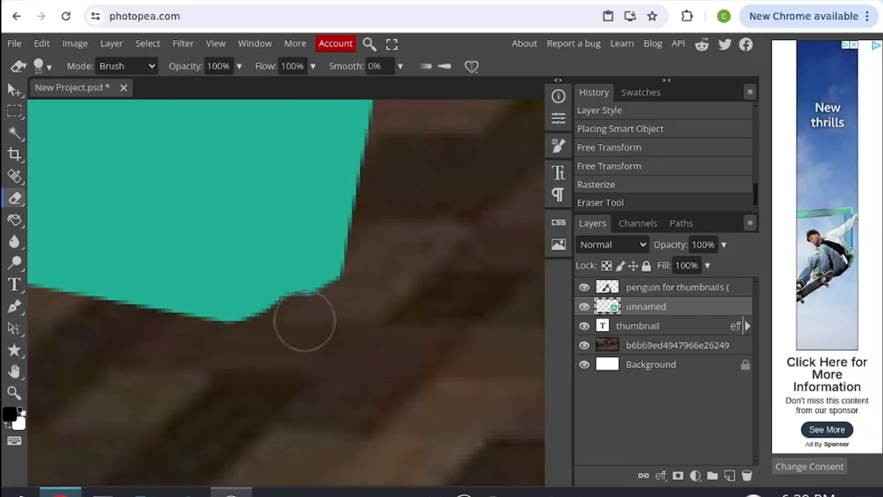
left_click_drag(303, 319, 411, 245)
Erase the teal logo's remaining corner edge to round it.
key("z")
scroll(411, 245, "down", 5)
scroll(329, 258, "up", 7)
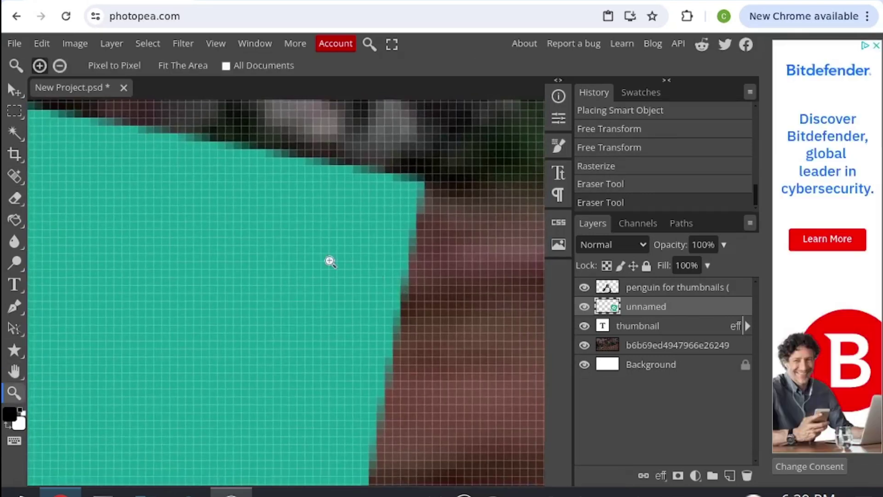
left_click(14, 197)
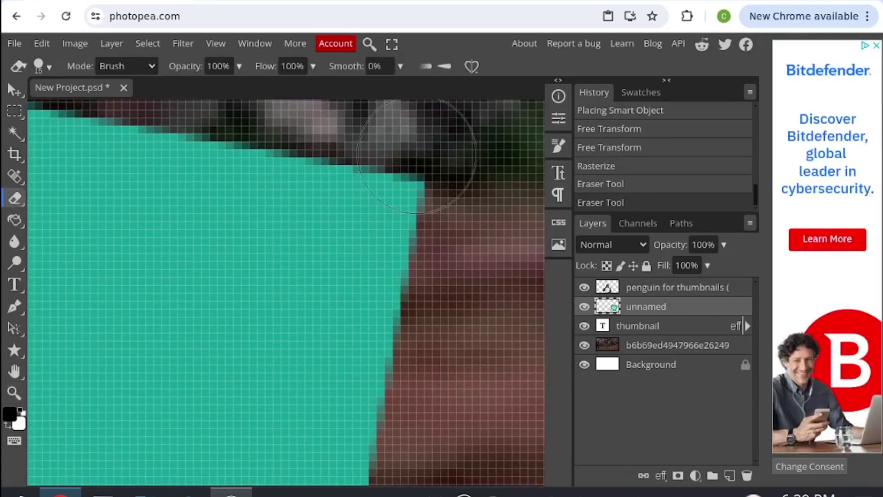
left_click(442, 166)
mouse_move(442, 166)
left_mouse_down()
mouse_move(465, 249)
mouse_move(409, 257)
left_mouse_up()
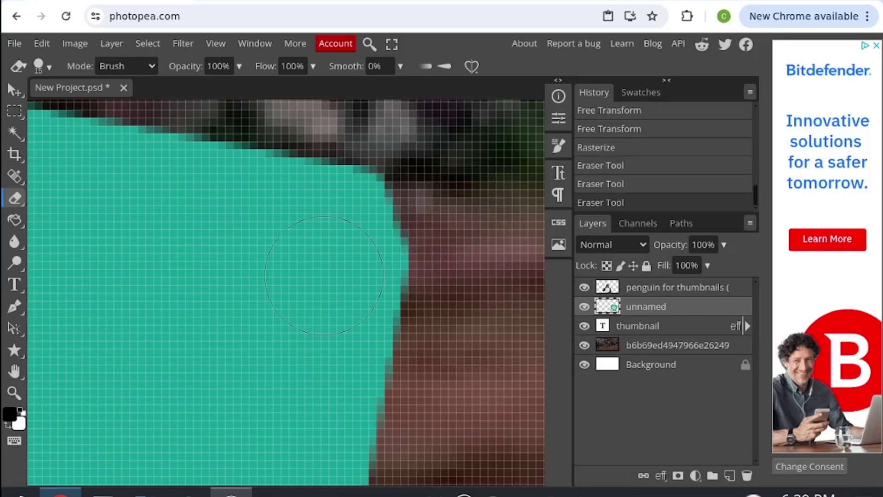
Zoom out and pan the view across the thumbnail to the penguin's belly.
left_click(19, 393)
scroll(72, 374, "down", 6)
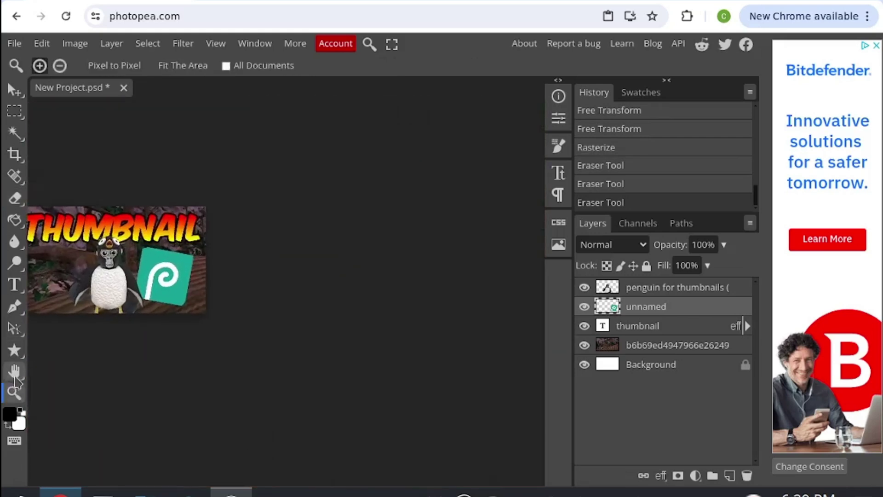
left_click(15, 370)
left_click_drag(118, 335, 89, 372)
left_click(13, 394)
scroll(221, 291, "up", 5)
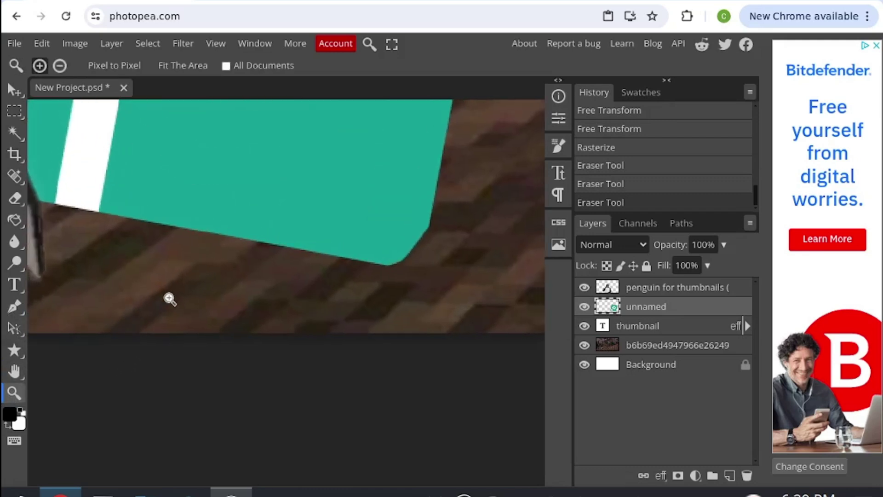
left_click(14, 351)
left_click(15, 371)
left_click_drag(138, 322, 728, 477)
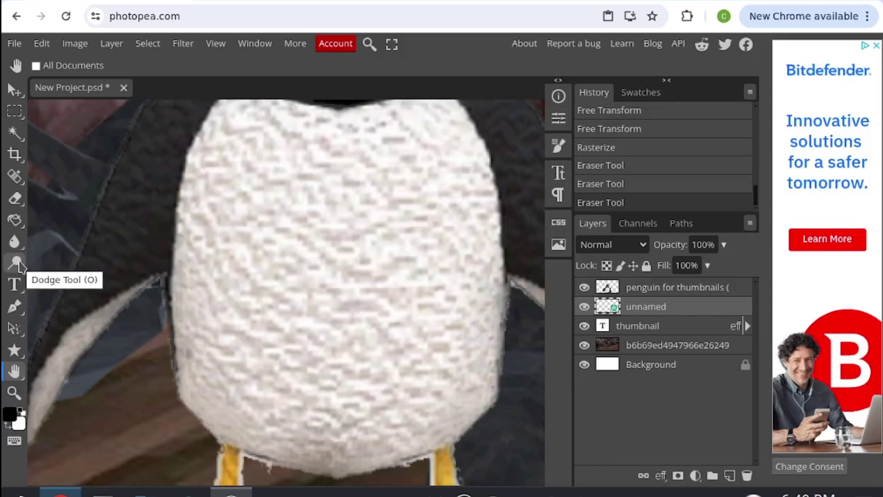
Choose the Burn Tool with a 225 px brush at about 36% hardness.
right_click(19, 265)
left_click(59, 282)
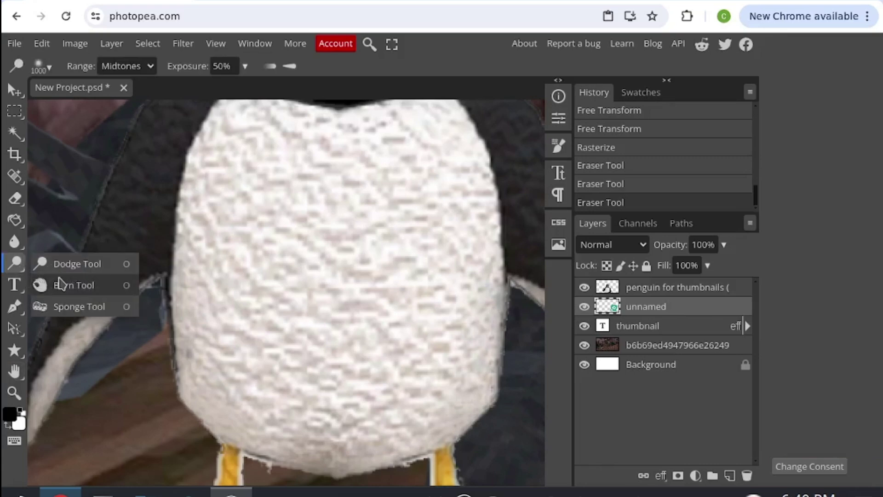
left_click(13, 392)
scroll(197, 331, "down", 5)
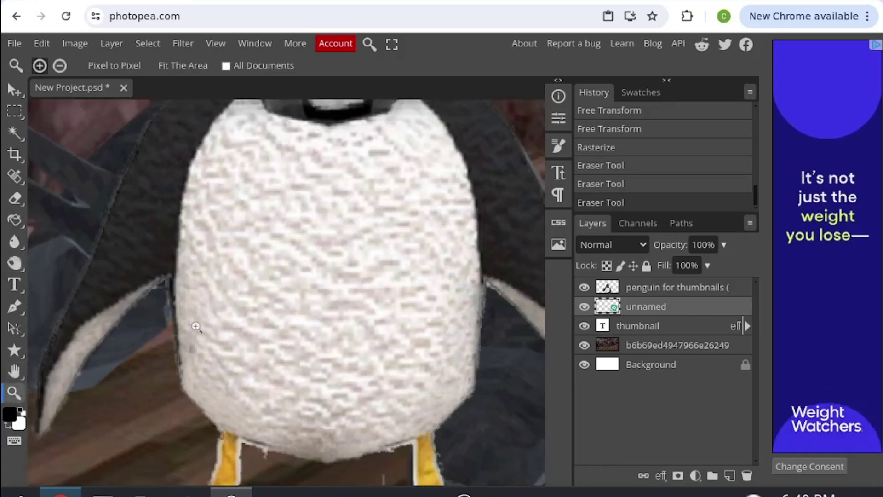
scroll(192, 321, "up", 3)
scroll(192, 320, "down", 1)
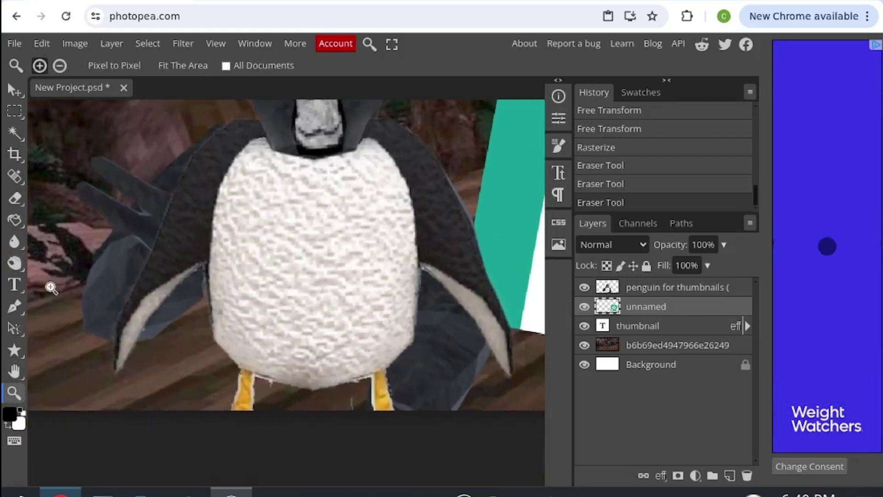
left_click(14, 263)
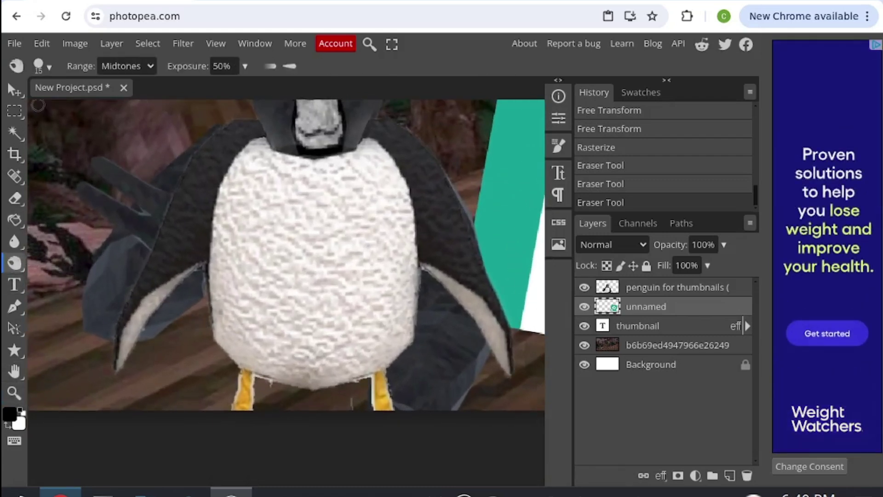
left_click(42, 67)
mouse_move(130, 105)
left_mouse_down()
mouse_move(184, 105)
mouse_move(170, 106)
left_mouse_up()
left_click_drag(216, 137, 146, 137)
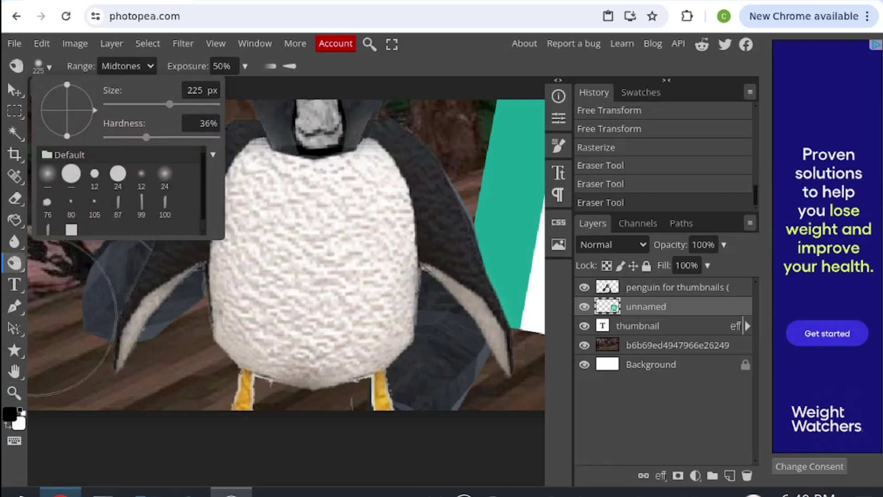
Zoom in on the penguin's side and burn darker shading along its belly edge.
left_click(12, 393)
left_click(197, 318, "alt")
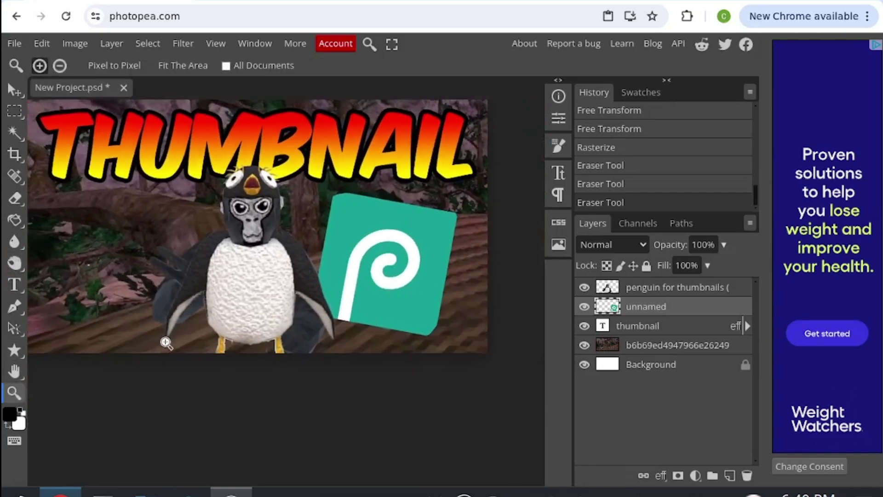
left_click_drag(341, 351, 390, 305)
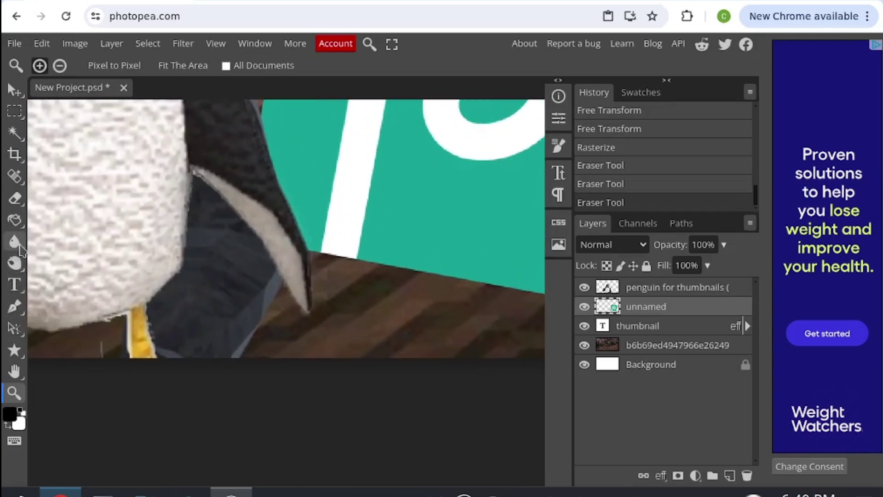
left_click(15, 263)
mouse_move(137, 240)
left_mouse_down()
mouse_move(111, 197)
mouse_move(104, 202)
mouse_move(115, 197)
mouse_move(119, 220)
left_mouse_up()
mouse_move(138, 239)
left_mouse_down()
mouse_move(207, 216)
mouse_move(92, 204)
left_mouse_up()
Select the penguin for thumbnails layer and continue burning shading on the belly.
left_click(694, 287)
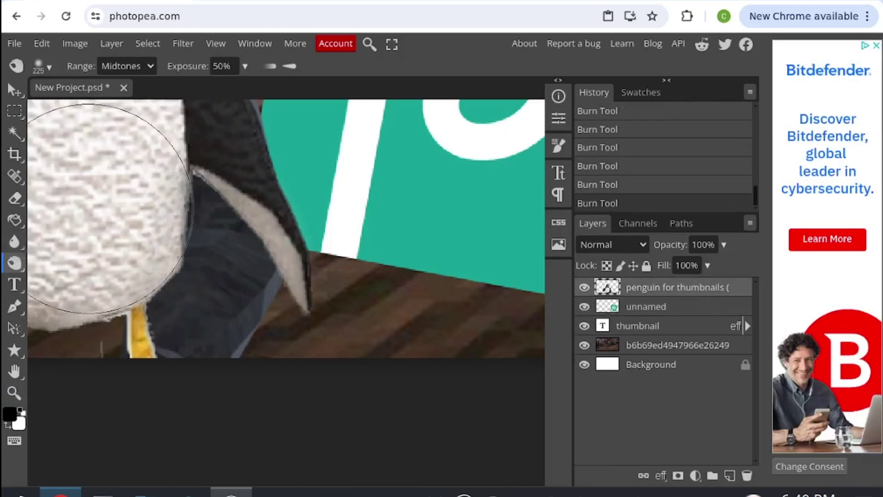
left_click(14, 392)
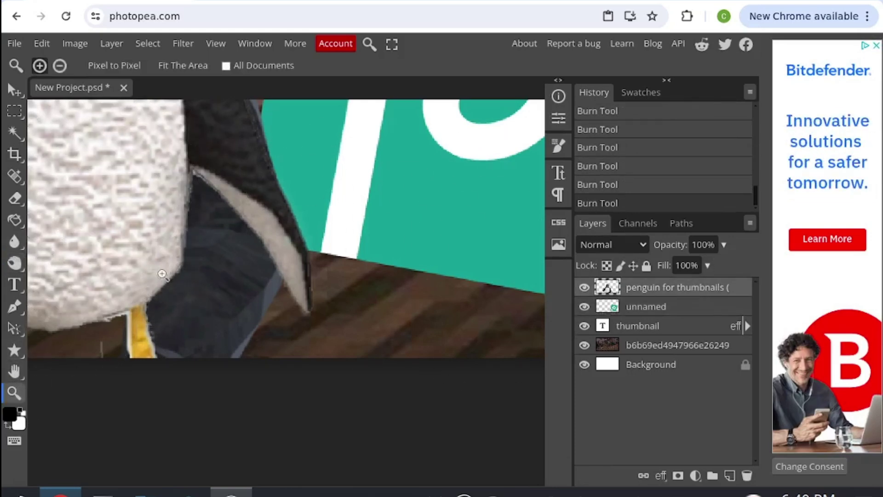
scroll(117, 292, "down", 5)
scroll(141, 289, "up", 1)
scroll(142, 290, "down", 1)
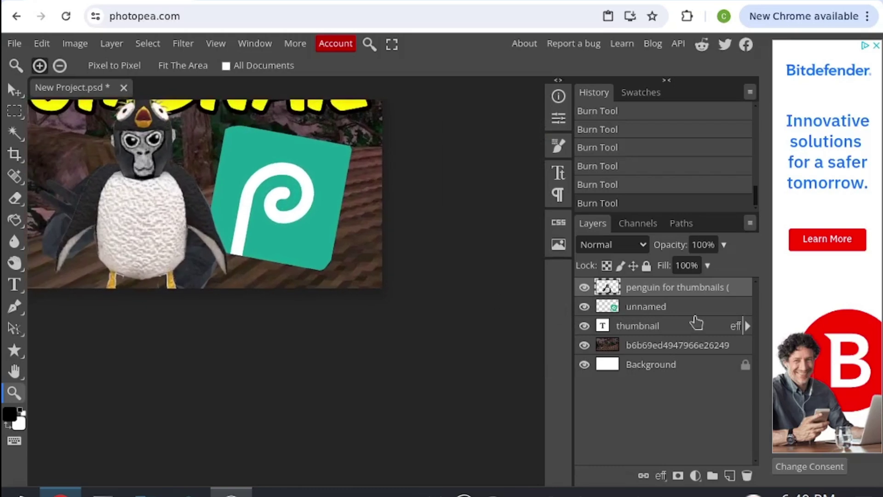
left_click(15, 262)
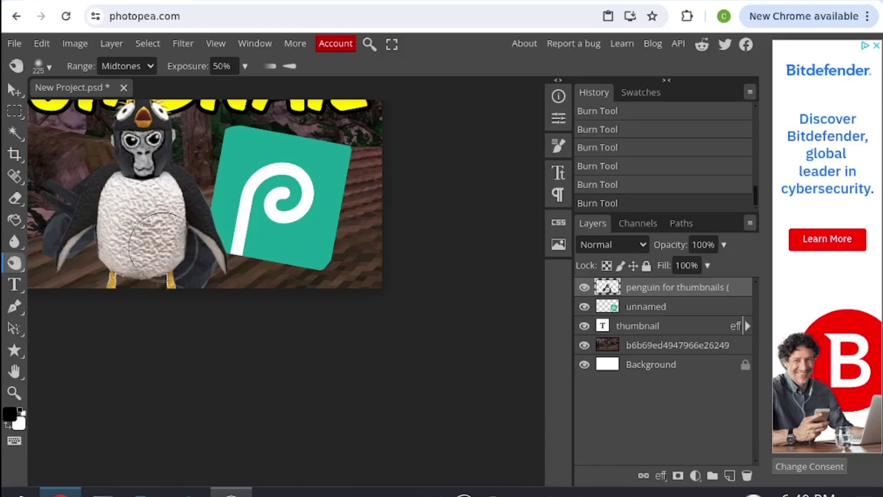
left_click(14, 392)
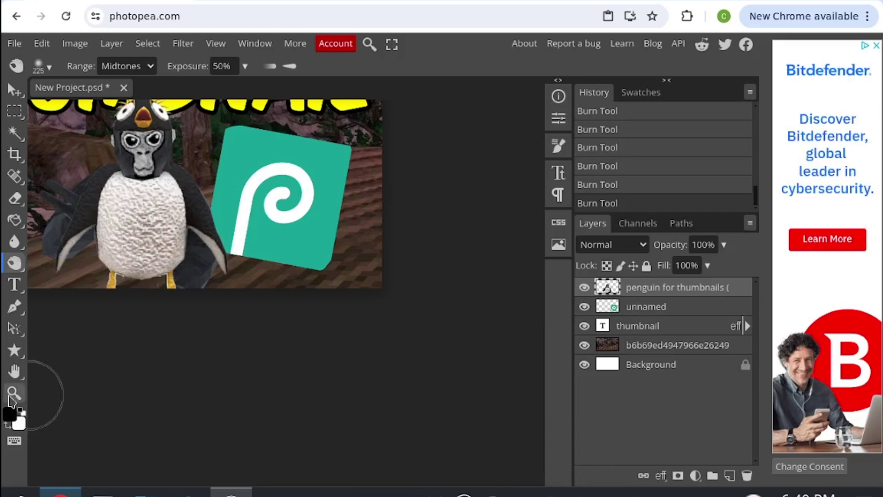
scroll(187, 366, "down", 3)
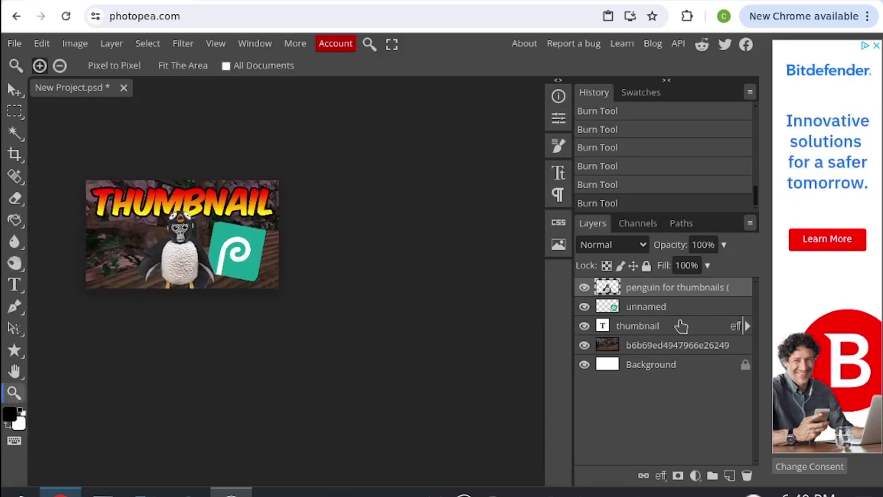
Give the thumbnail text layer a Multiply drop shadow at 73% opacity, 27 px distance, 13 px size.
left_click(681, 325)
right_click(650, 325)
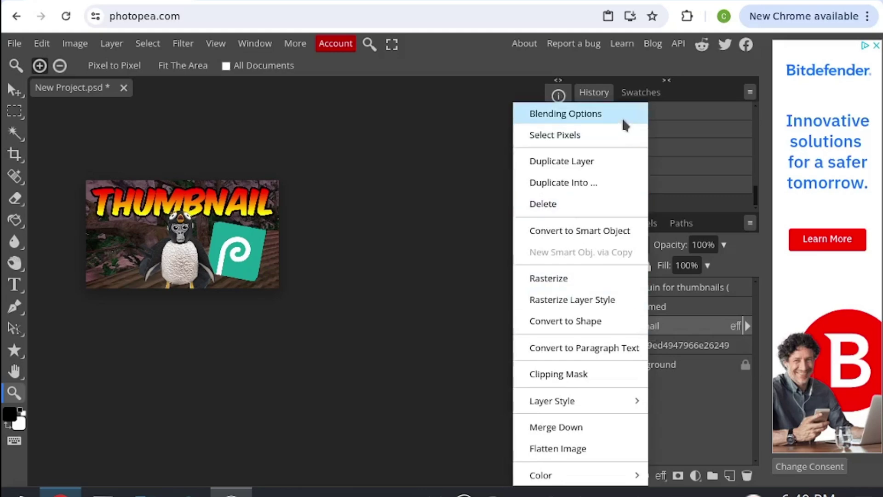
left_click(624, 120)
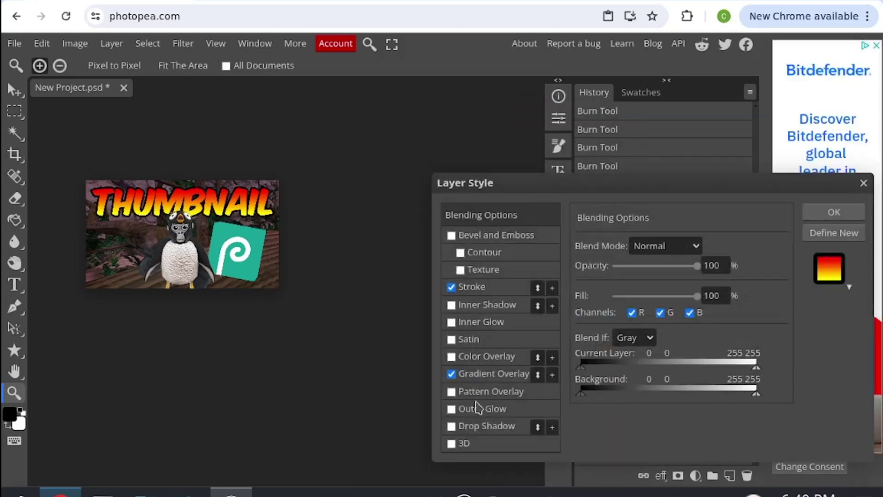
left_click(475, 424)
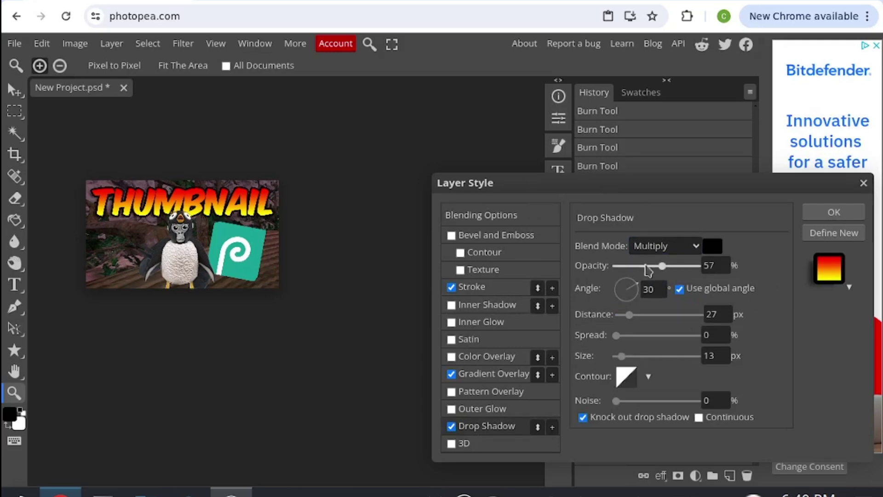
left_click_drag(662, 265, 674, 267)
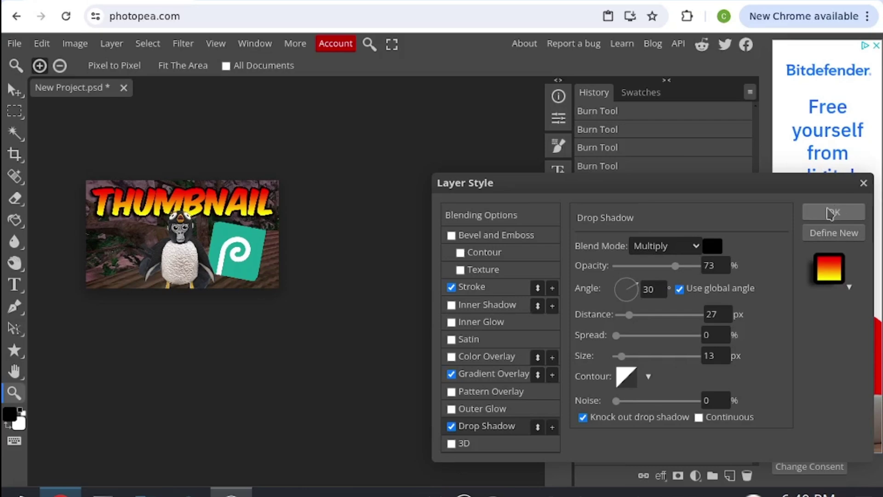
left_click(831, 213)
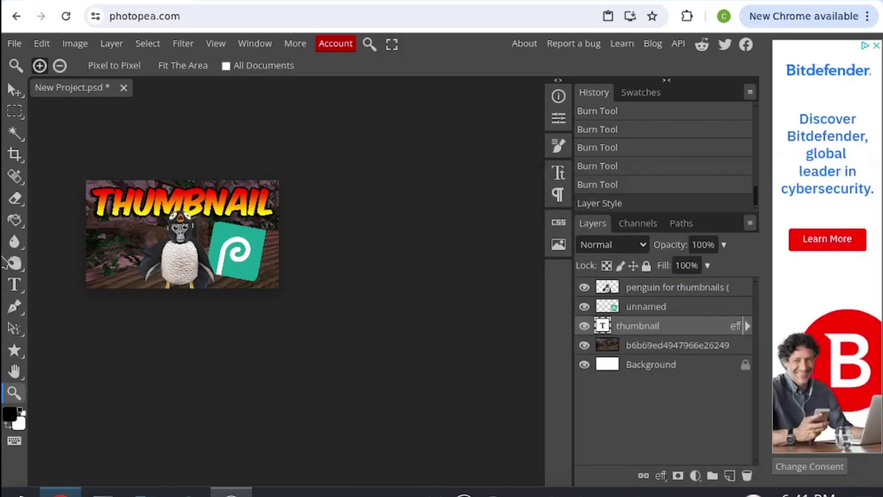